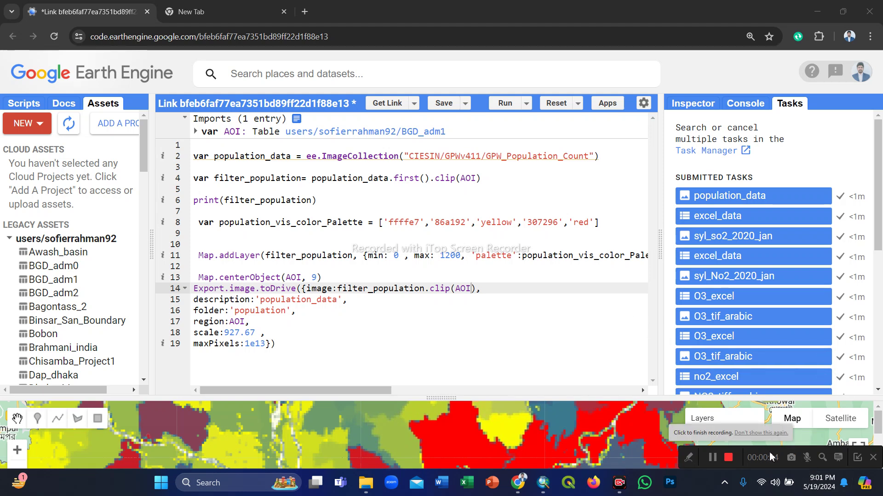
drag(773, 457, 224, 416)
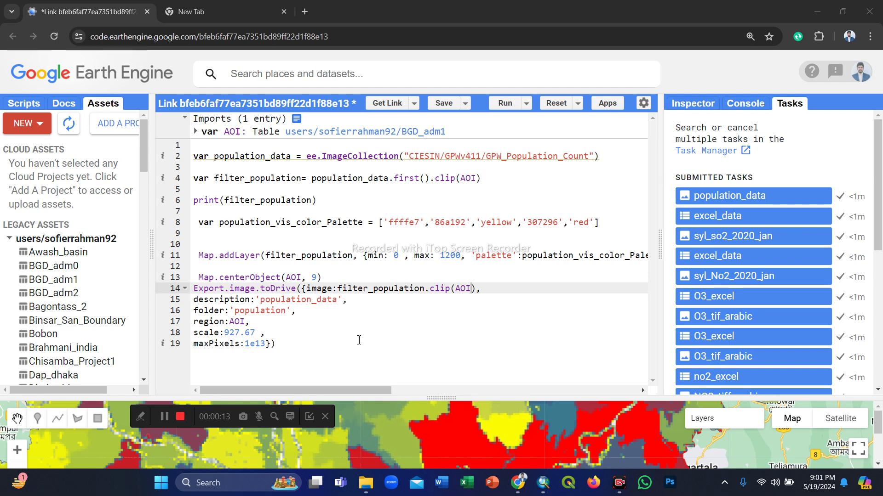
drag(359, 343, 191, 157)
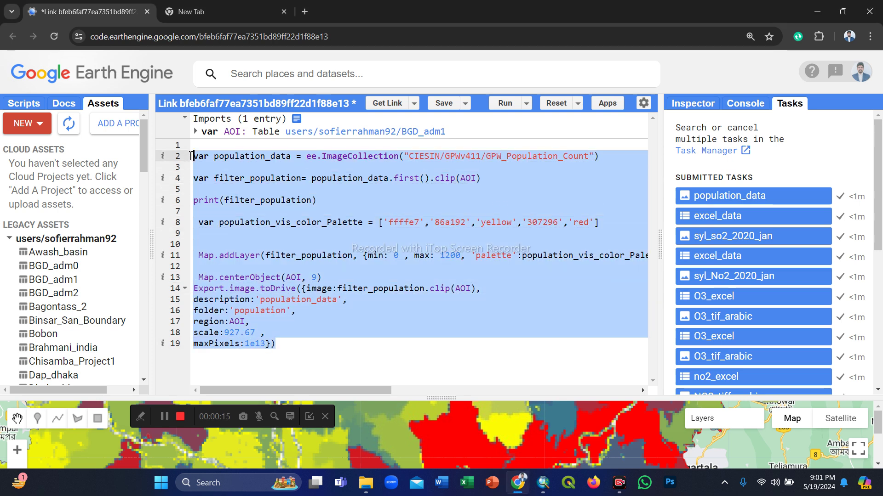
click(326, 193)
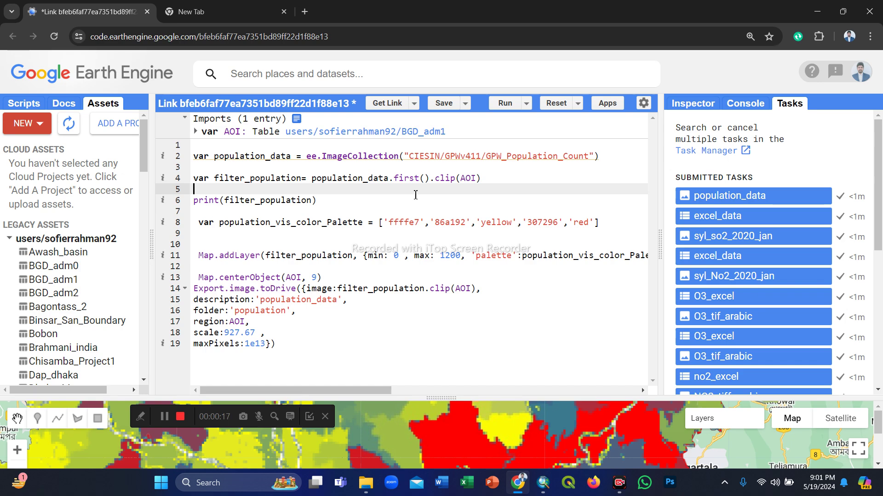
Step: Enlarge the map area and widen the task list by shrinking the code editor
mouse_move(446, 398)
mouse_down()
mouse_move(446, 350)
mouse_move(445, 384)
mouse_up()
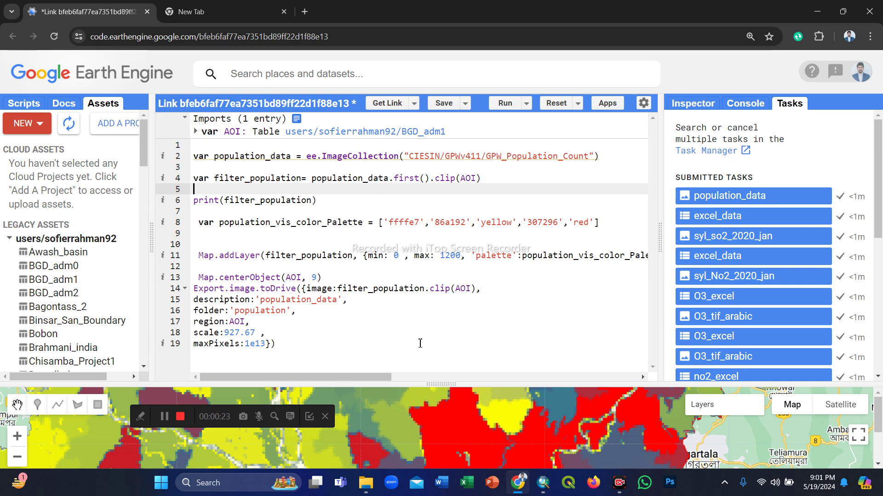
drag(446, 385, 446, 360)
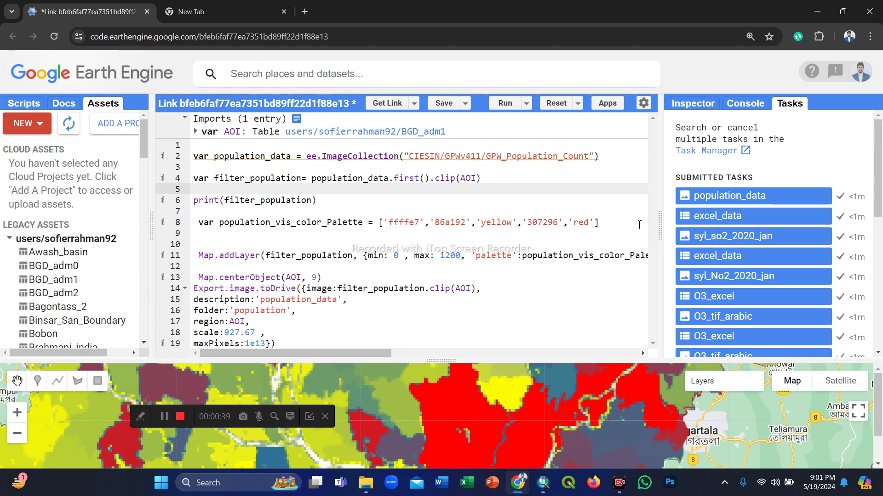
drag(662, 232, 639, 235)
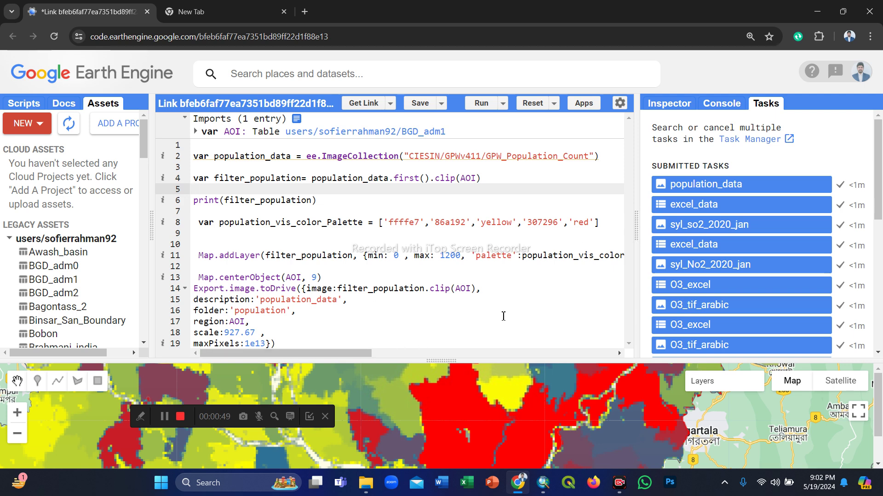
drag(636, 235, 578, 235)
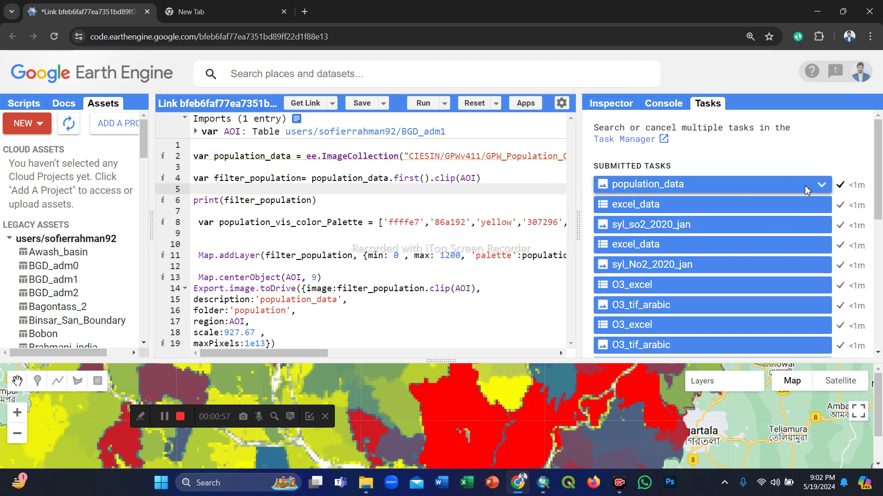
Step: Open the population_data export task's output folder in Google Drive and download the image file
click(822, 185)
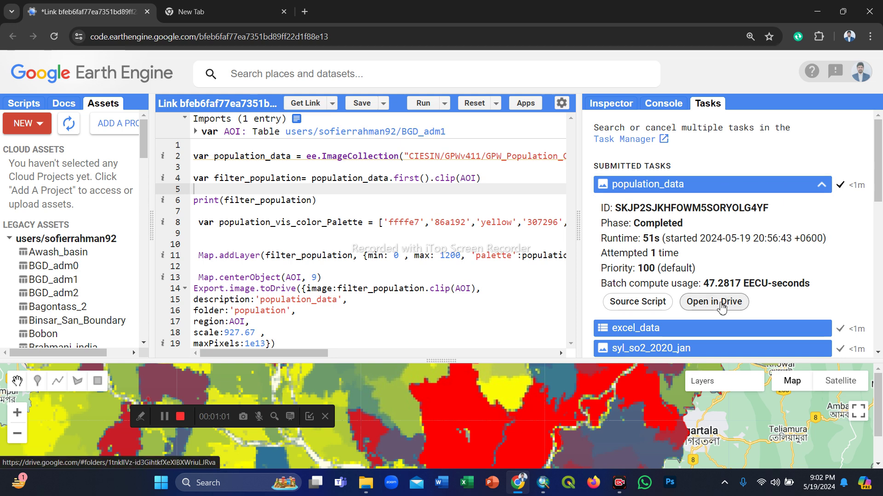
click(721, 302)
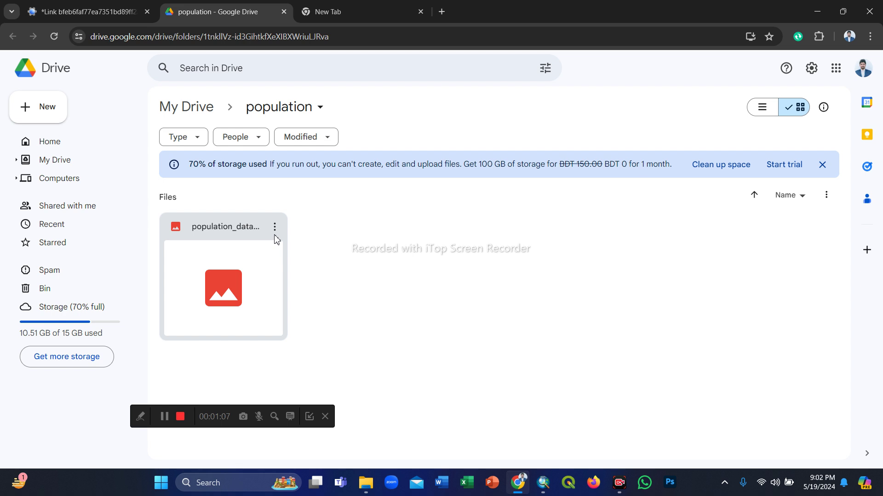
click(274, 227)
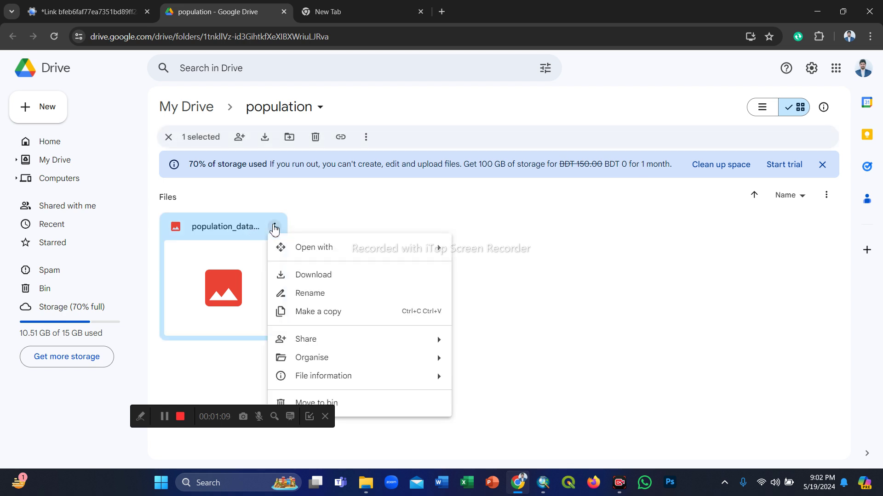
click(313, 275)
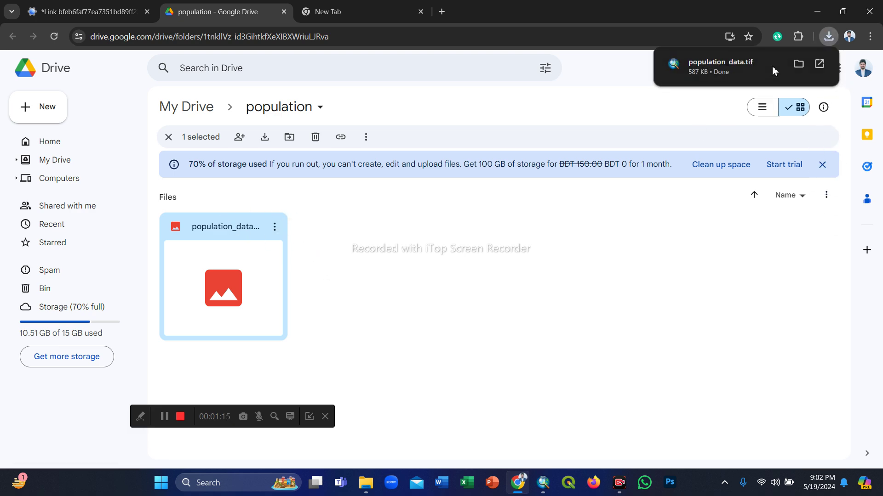
Step: Switch to the untitled ArcMap window and show the Catalog
click(818, 13)
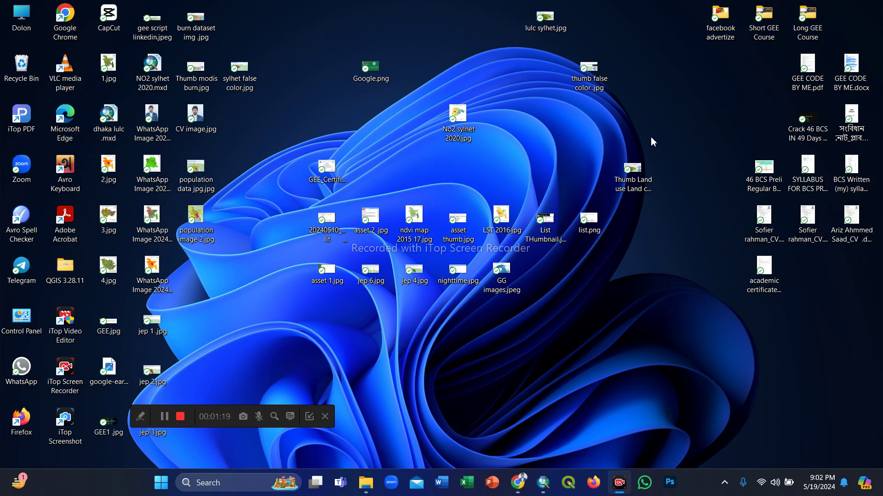
mouse_move(543, 483)
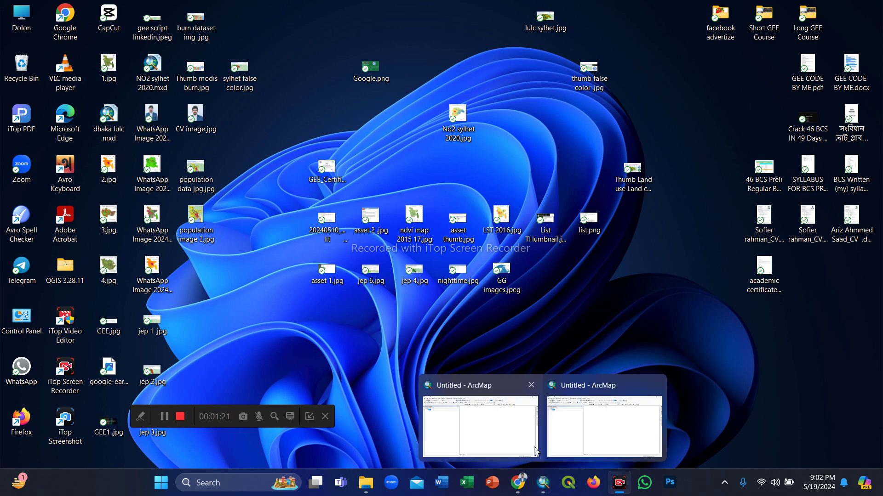
click(506, 435)
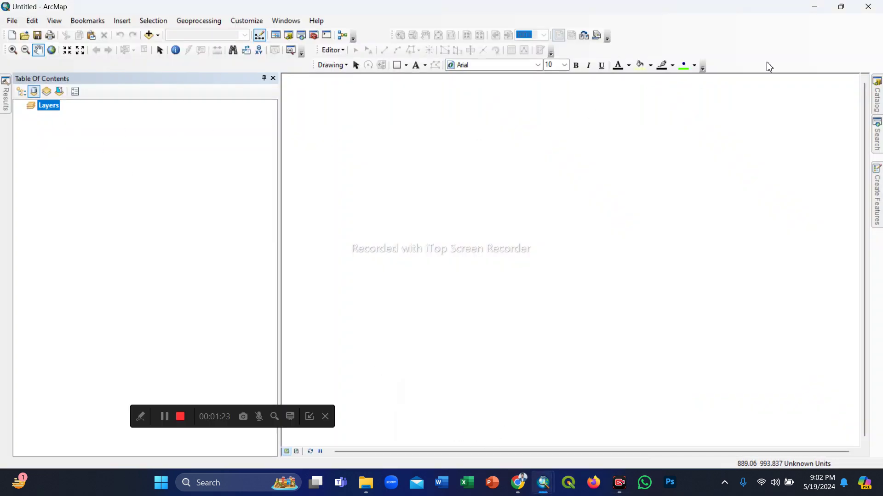
click(877, 89)
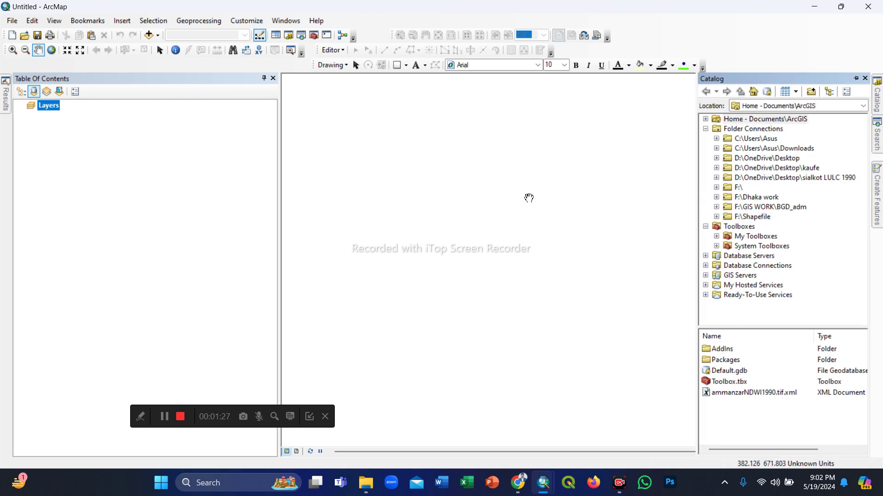
drag(224, 406, 144, 418)
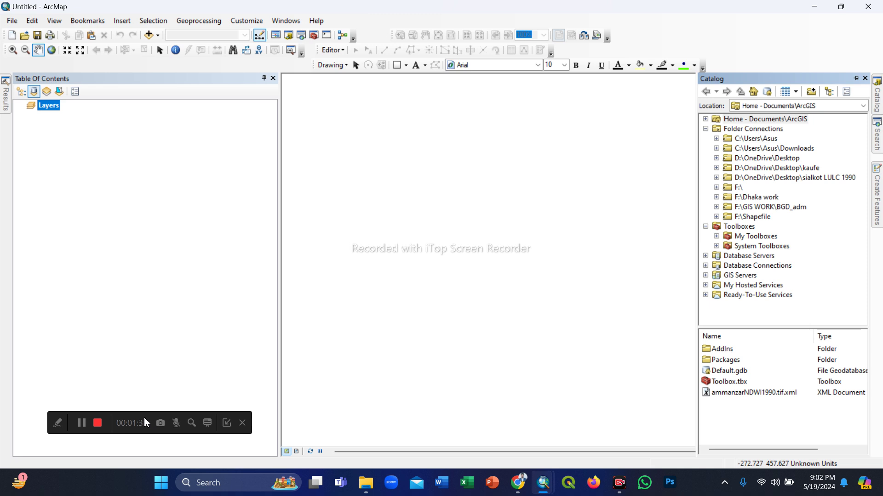
Step: Add population_data.tif from the C:\Users\Asus\Downloads folder connection to the map layers
click(788, 151)
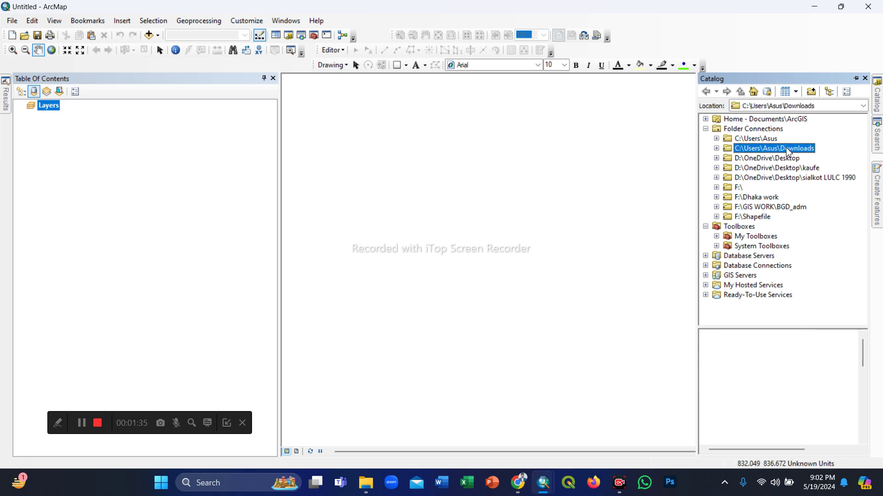
right_click(788, 149)
click(822, 207)
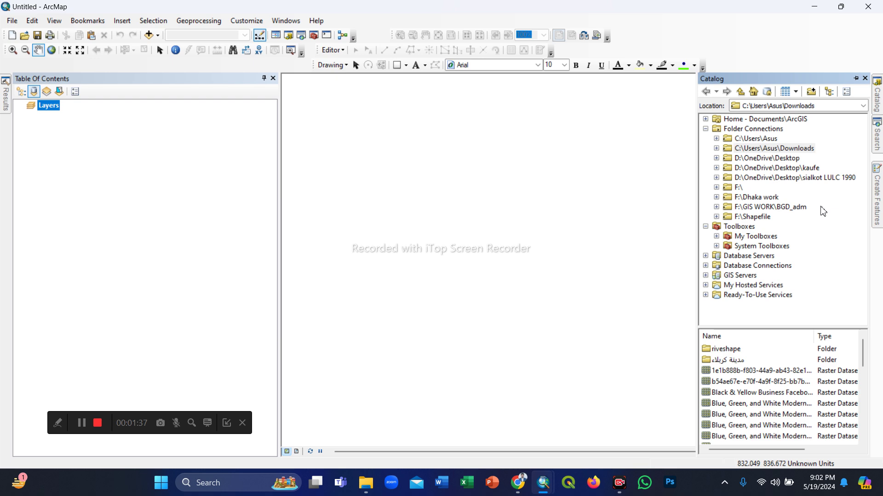
click(716, 148)
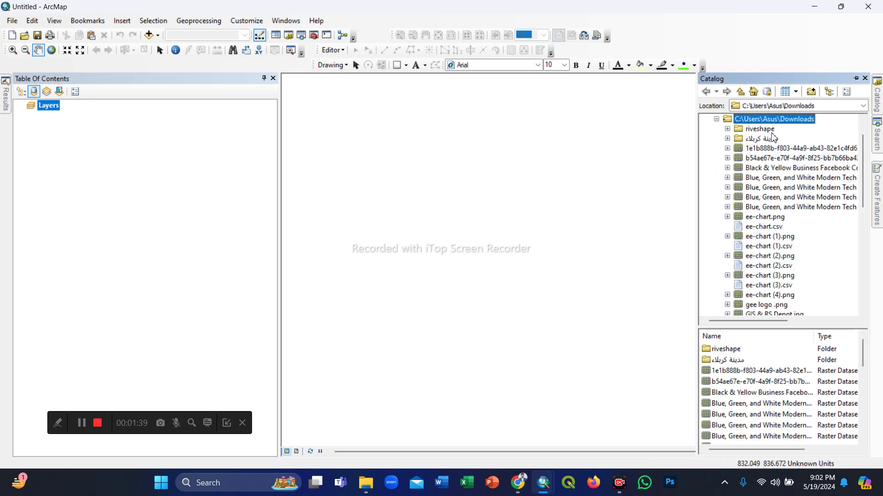
scroll(763, 184, down, 5)
scroll(761, 193, down, 4)
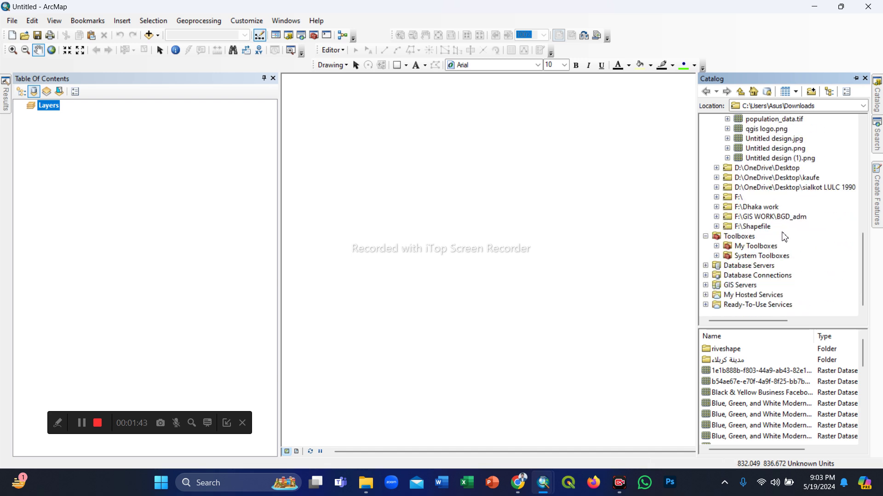
scroll(776, 188, up, 2)
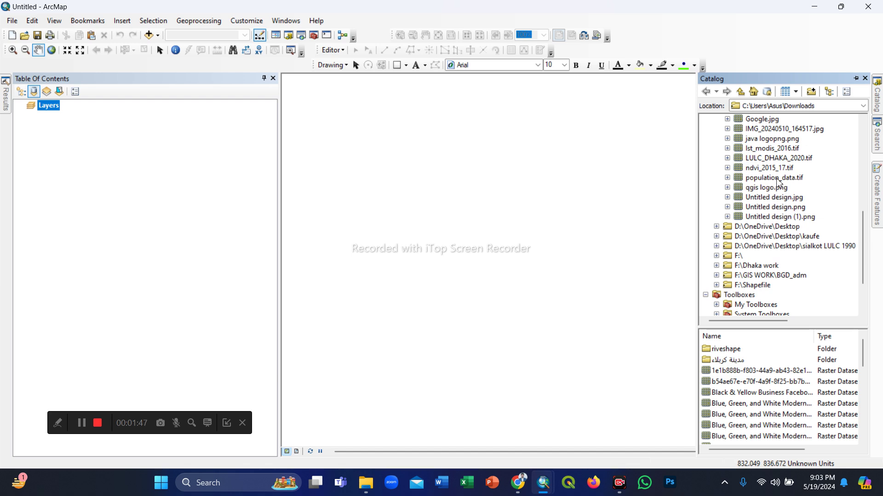
drag(776, 183, 74, 251)
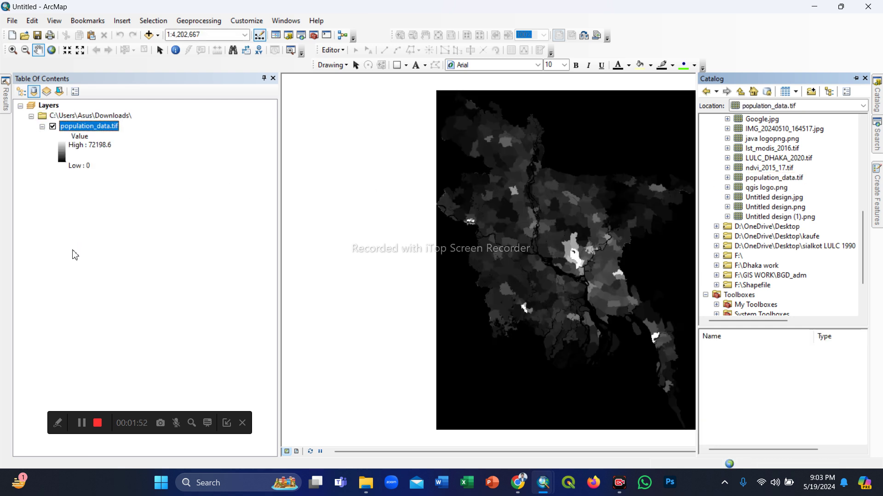
drag(501, 248, 506, 238)
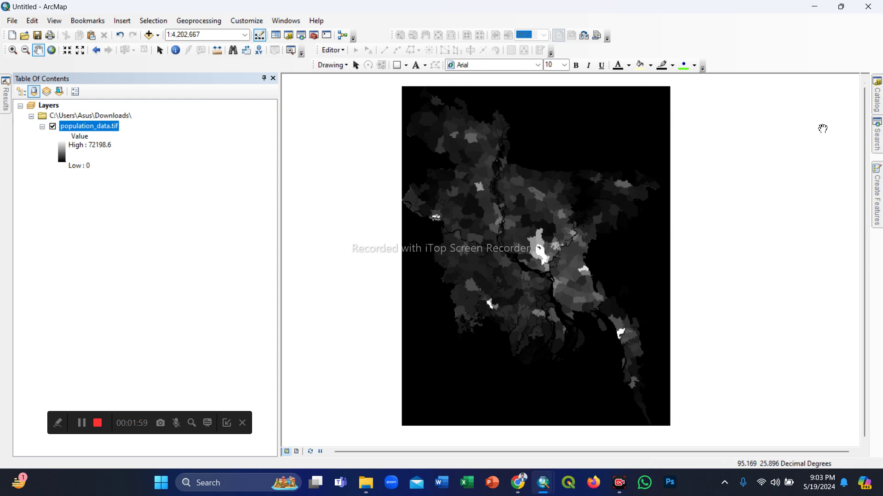
Step: Add the BGD_adm1.shp boundary shapefile from the F:\Shapefile\BGD_adm folder to the map layers
click(877, 107)
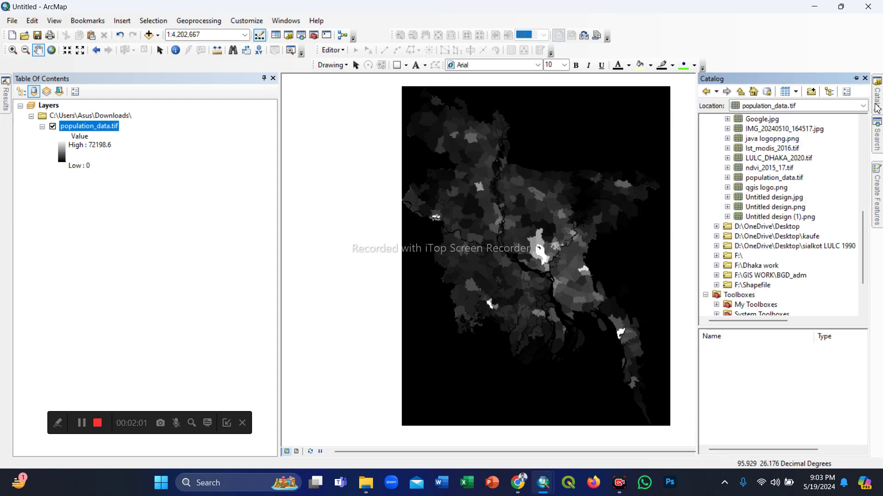
scroll(749, 271, down, 2)
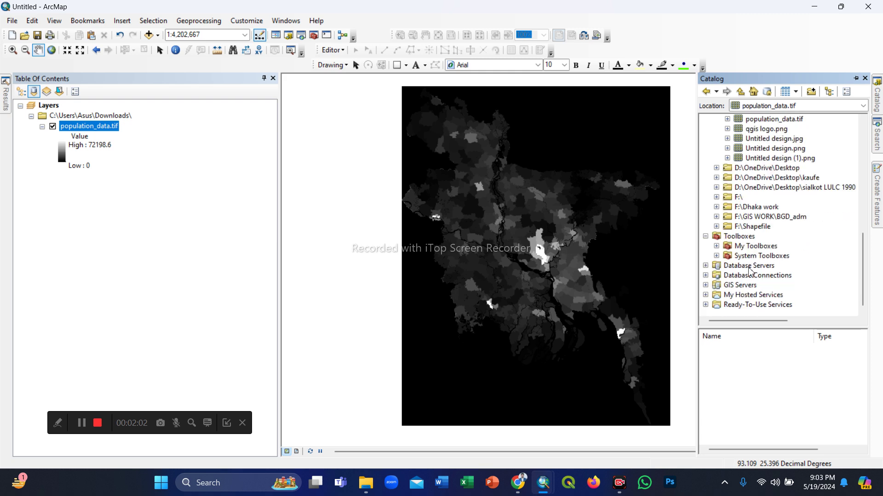
click(717, 226)
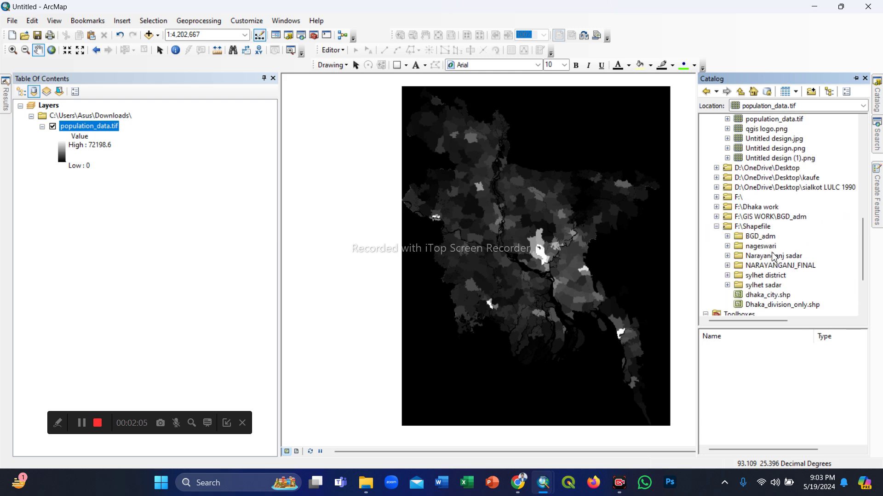
click(728, 237)
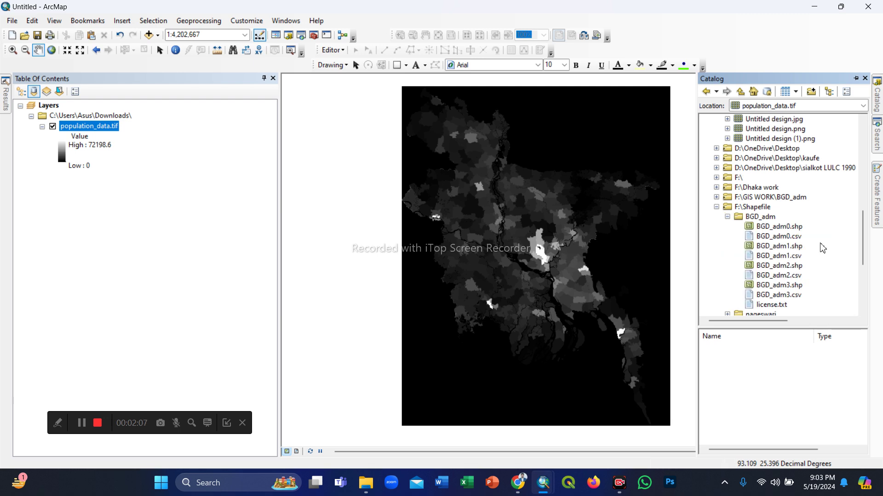
mouse_move(780, 248)
mouse_down()
mouse_move(92, 262)
mouse_move(83, 270)
mouse_up()
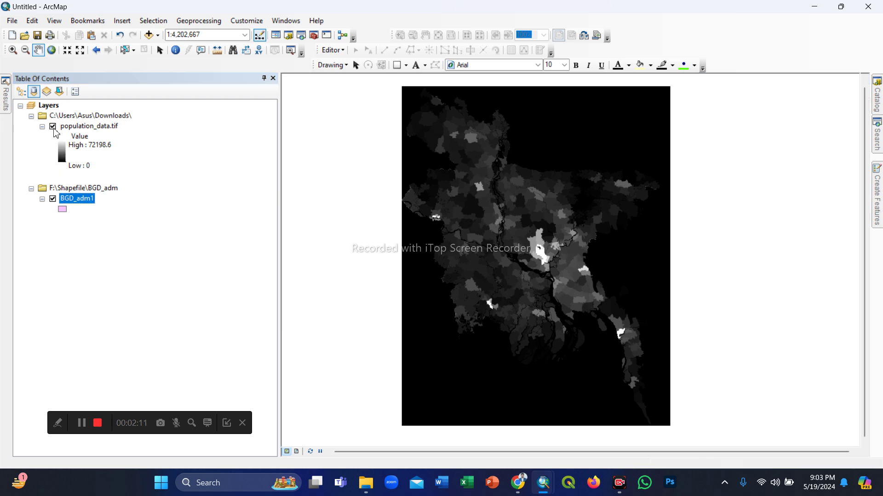
Step: Hide the population_data.tif layer briefly to inspect the BGD_adm1 boundaries, and show the raster again
click(53, 126)
drag(541, 229, 552, 236)
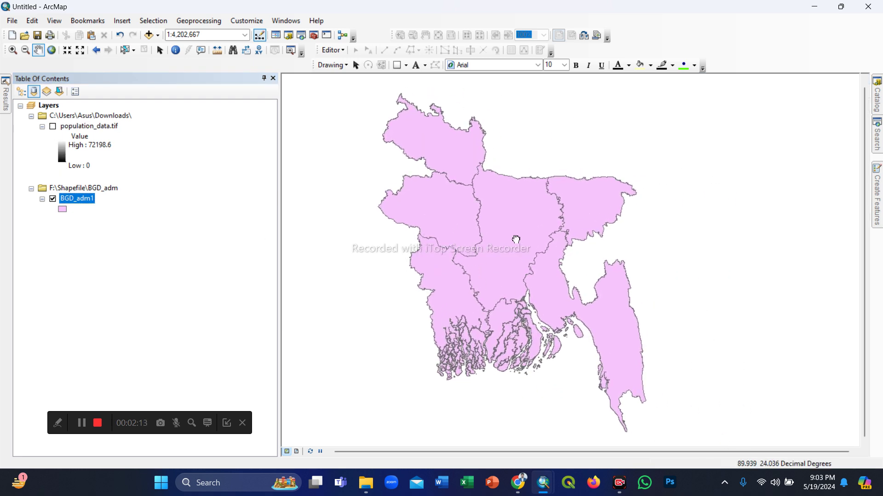
click(53, 127)
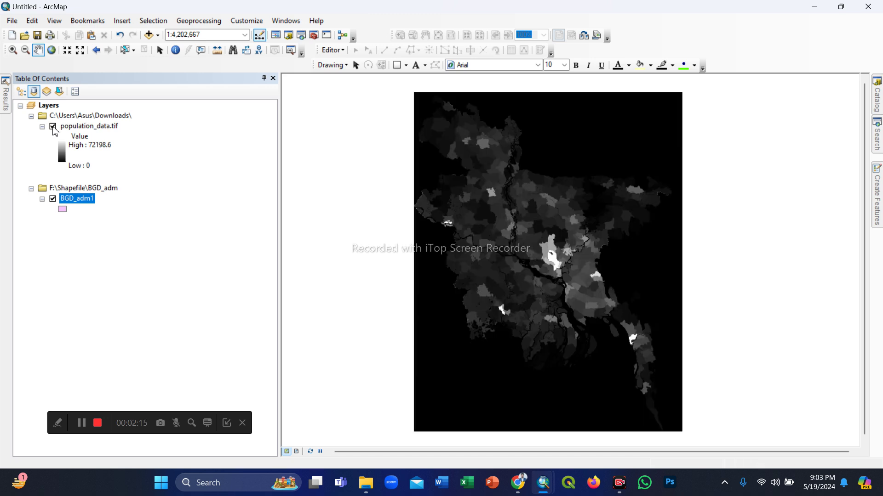
mouse_move(567, 234)
mouse_down()
mouse_move(506, 229)
mouse_move(526, 237)
mouse_up()
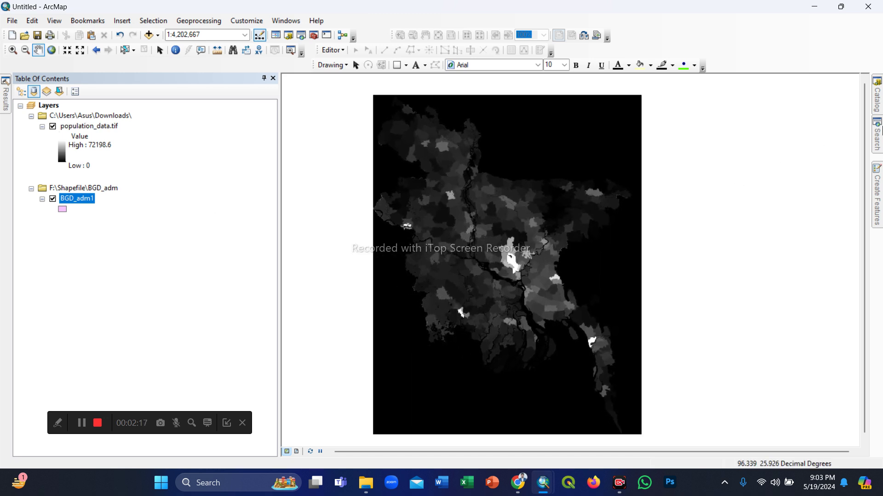
Step: Open the Extract by Mask tool from the Extraction toolset of Spatial Analyst Tools in the System Toolboxes
mouse_move(877, 107)
scroll(786, 244, down, 5)
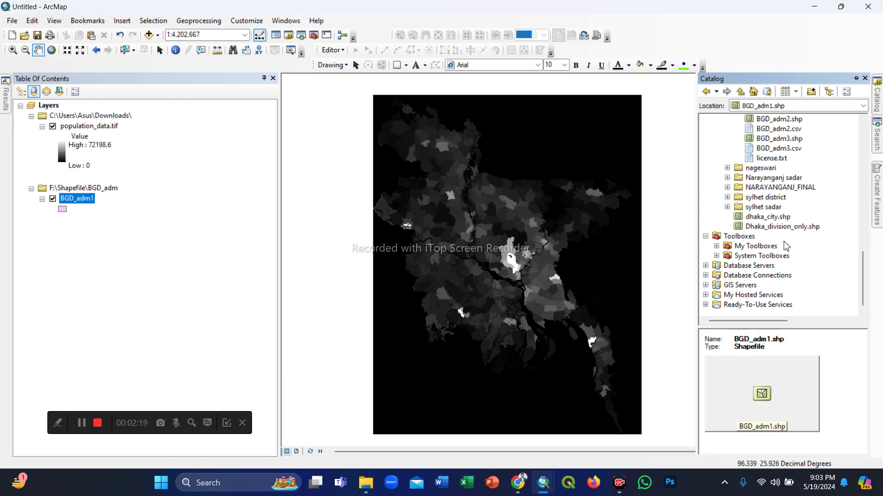
double_click(770, 257)
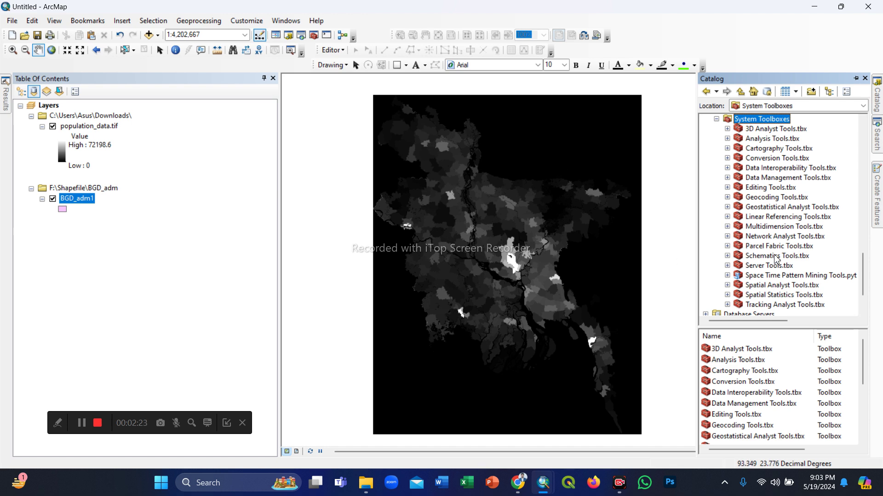
click(779, 286)
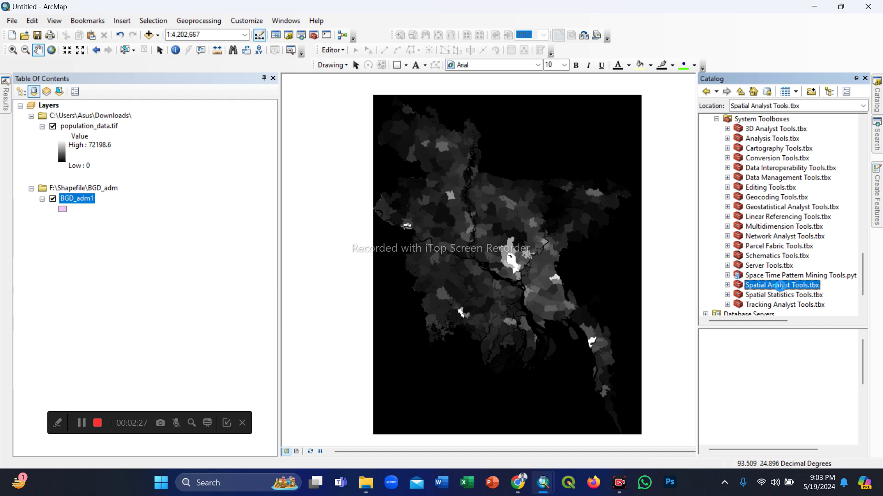
double_click(780, 286)
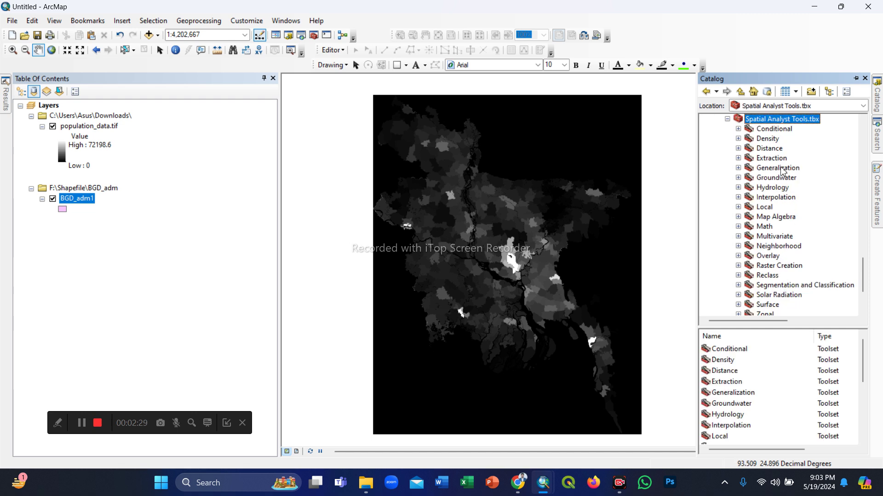
click(739, 158)
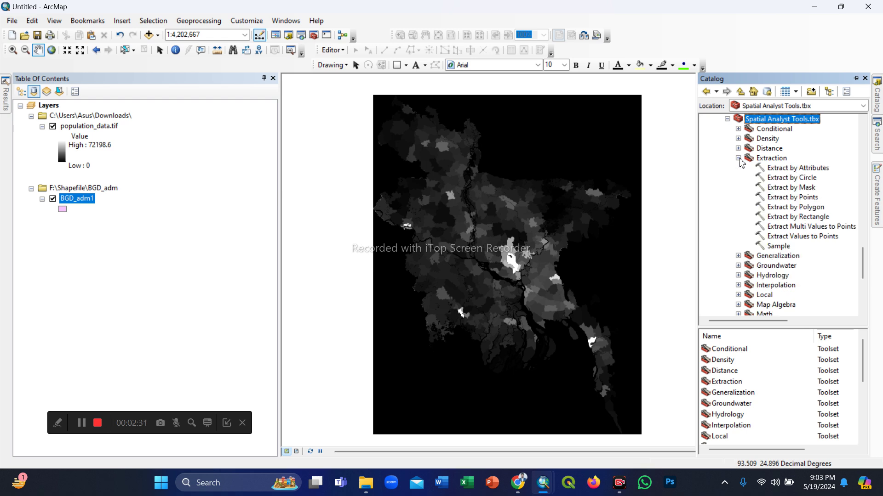
click(803, 187)
double_click(803, 188)
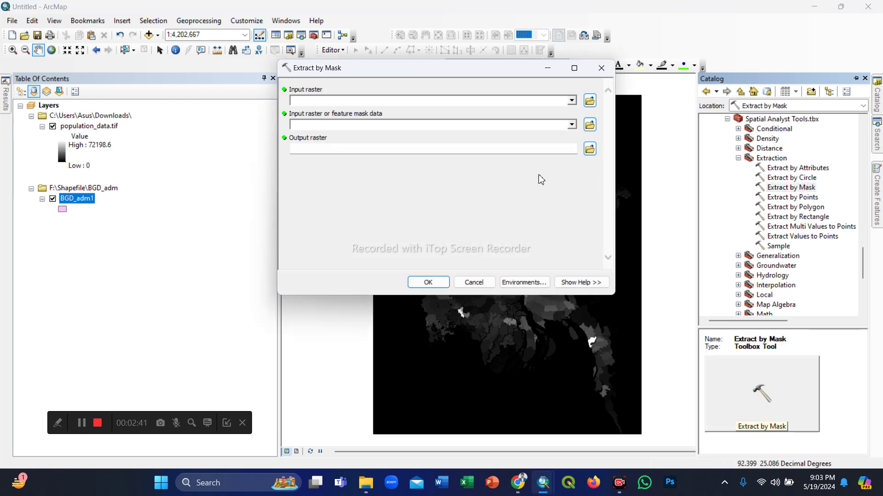
Step: Extract population_data.tif by mask with BGD_adm1 as the mask data, keeping the default output raster Extract_tif90
click(572, 100)
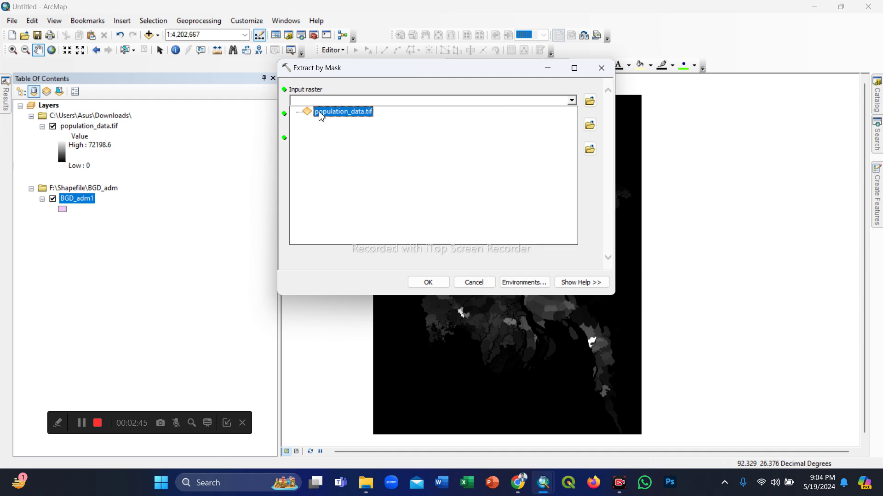
click(343, 113)
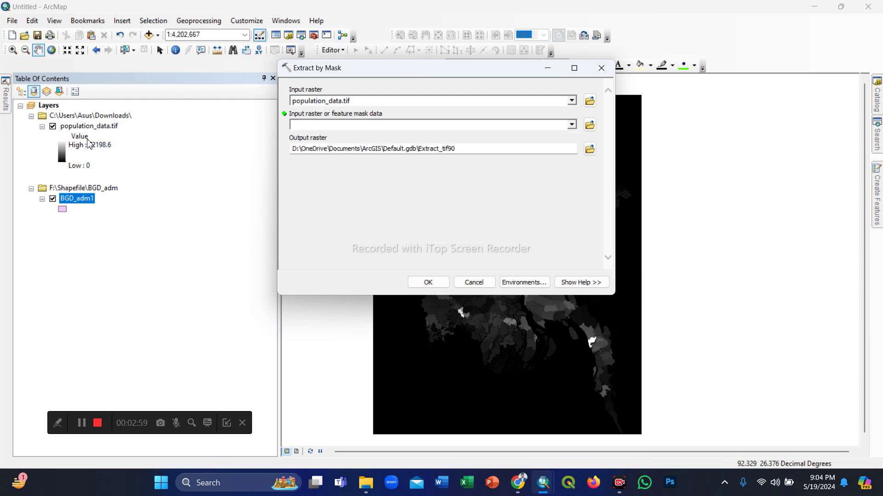
click(573, 125)
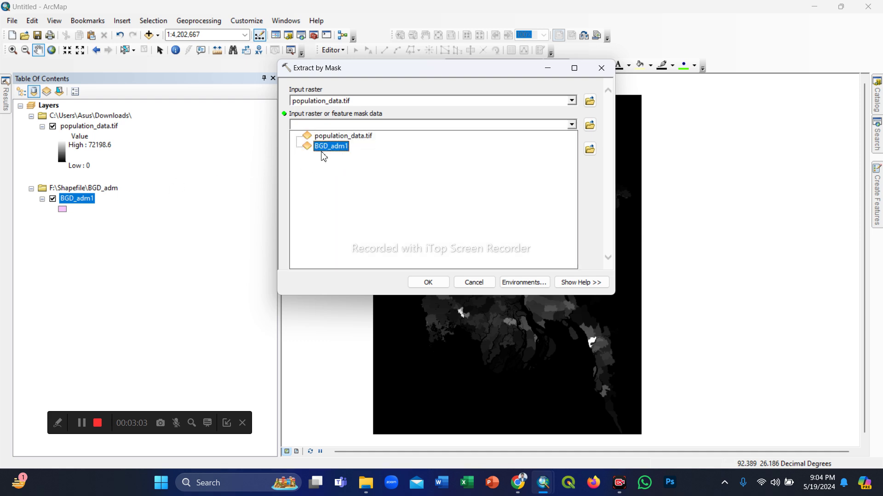
click(333, 147)
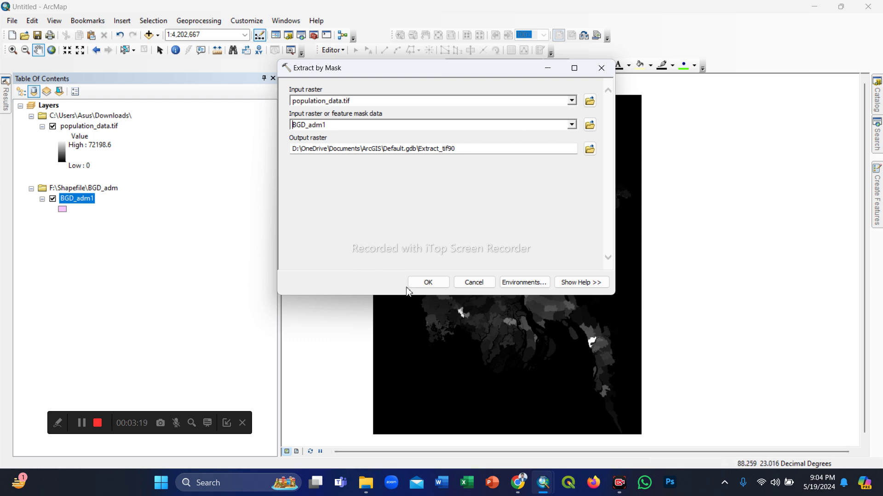
click(427, 282)
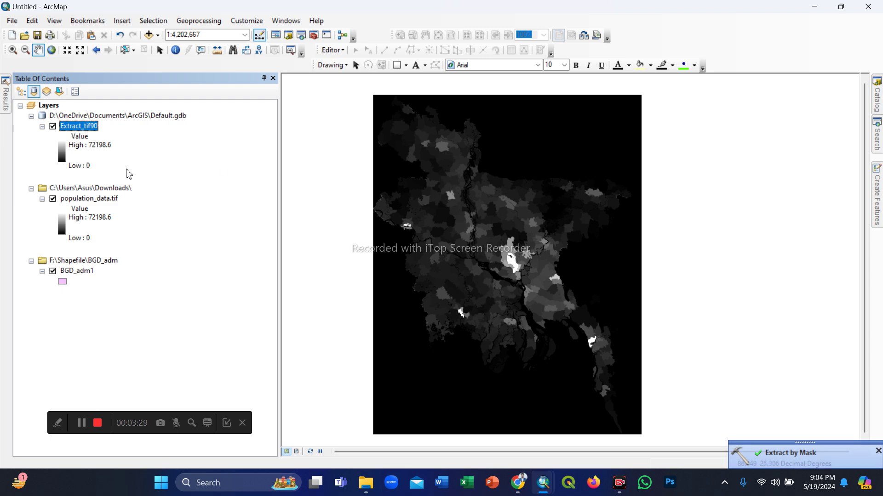
Step: Hide the population_data.tif and BGD_adm1 layers so only the extracted raster is displayed
click(52, 199)
click(52, 271)
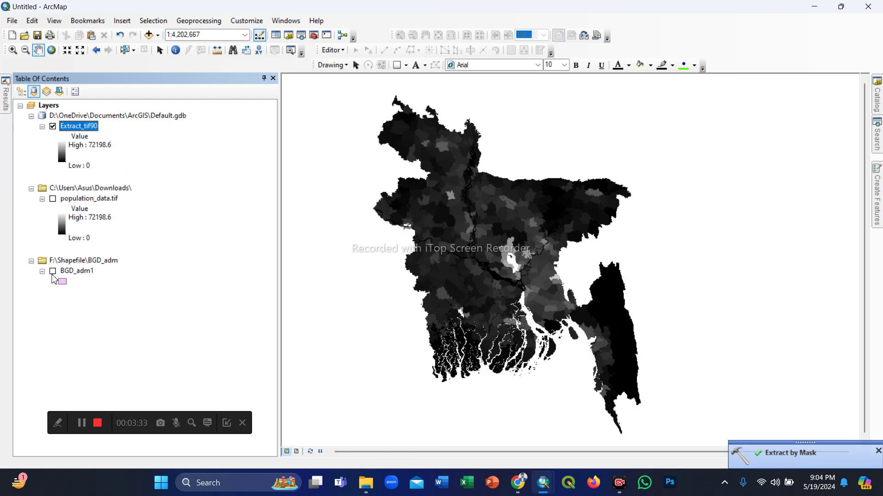
drag(506, 266, 532, 254)
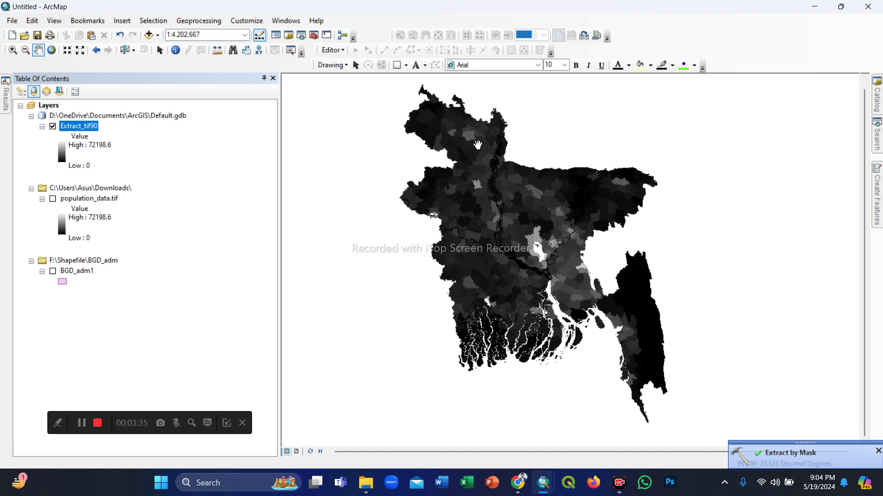
drag(570, 284, 605, 274)
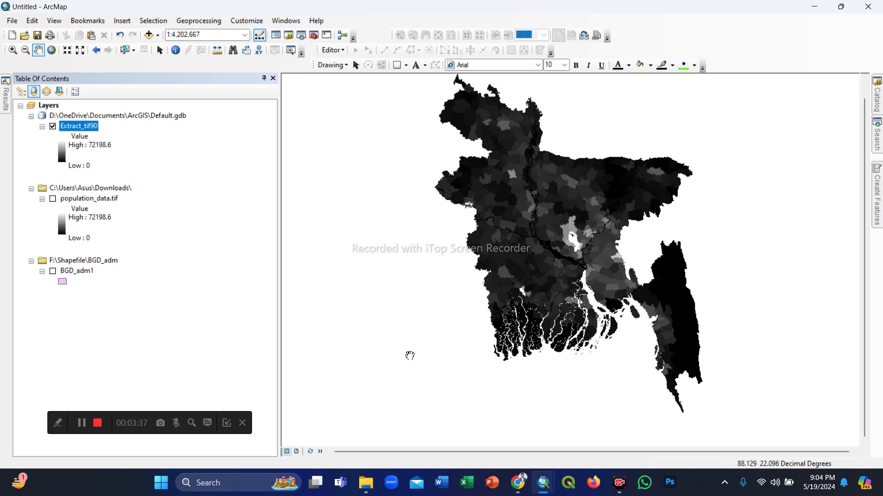
Step: Switch to the layout view and widen the data frame on both sides to the page margins
click(296, 453)
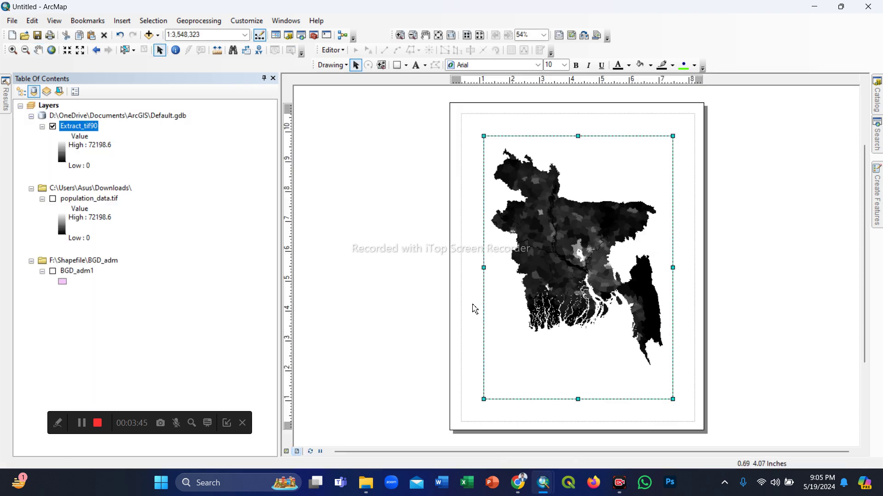
drag(461, 281, 462, 278)
drag(673, 268, 697, 269)
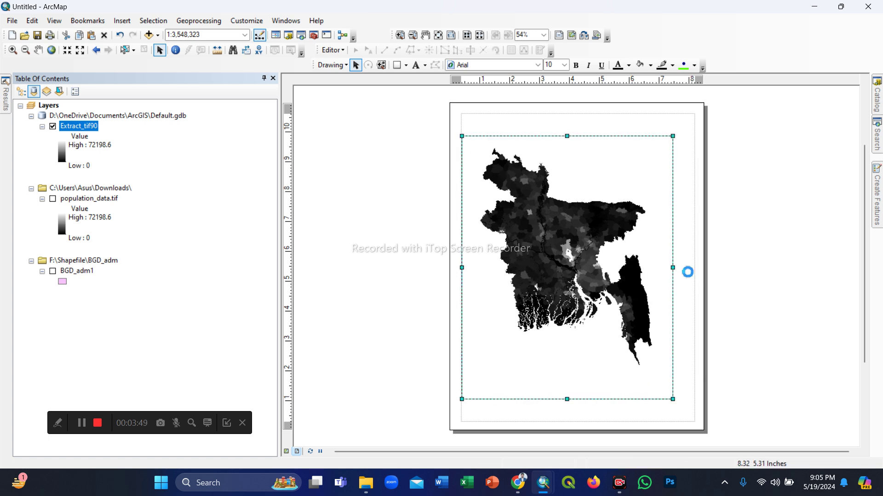
Step: Set a custom page width of 11 inches without the printer paper settings, scaling map elements proportionally to the page size
click(13, 21)
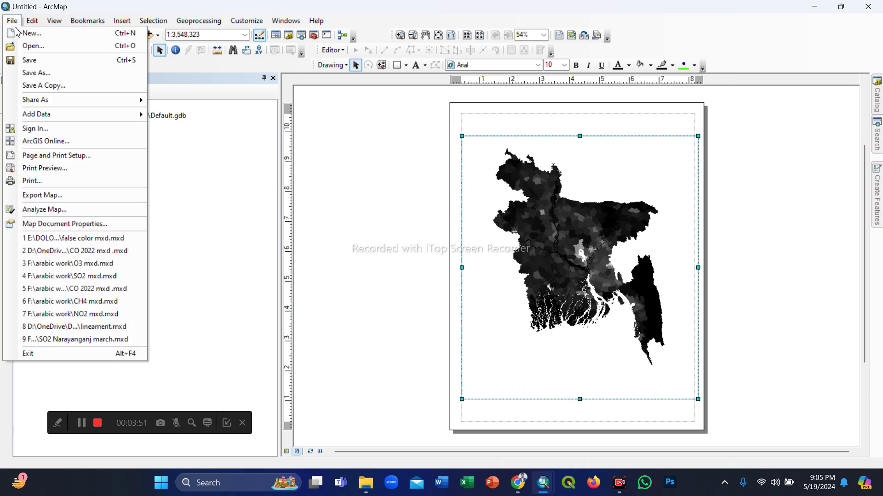
click(58, 155)
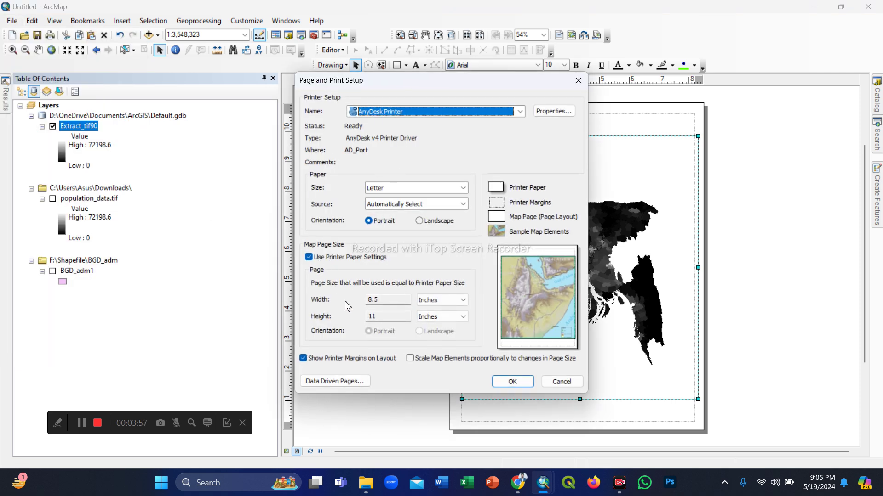
click(309, 257)
click(398, 298)
key(BackSpace)
key(BackSpace)
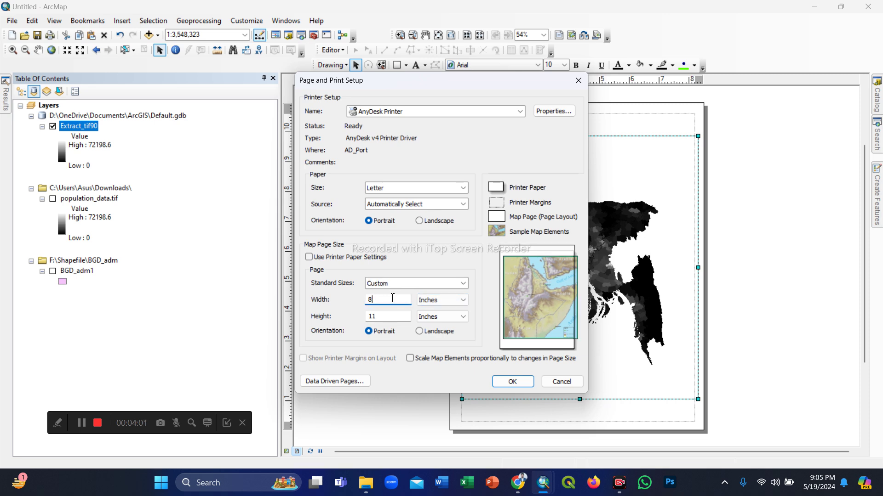
text(11)
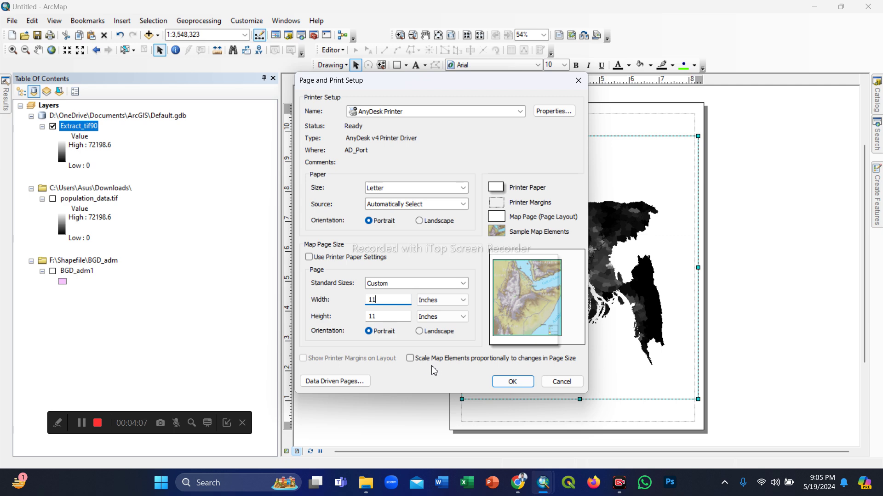
click(409, 358)
click(513, 382)
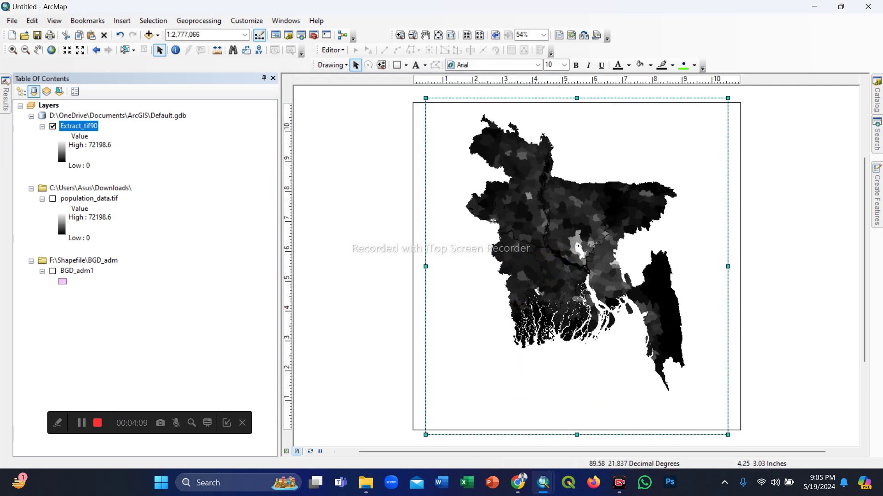
Step: Resize the data frame on all four sides to fit just inside the page with a narrow, even margin
drag(575, 98, 583, 110)
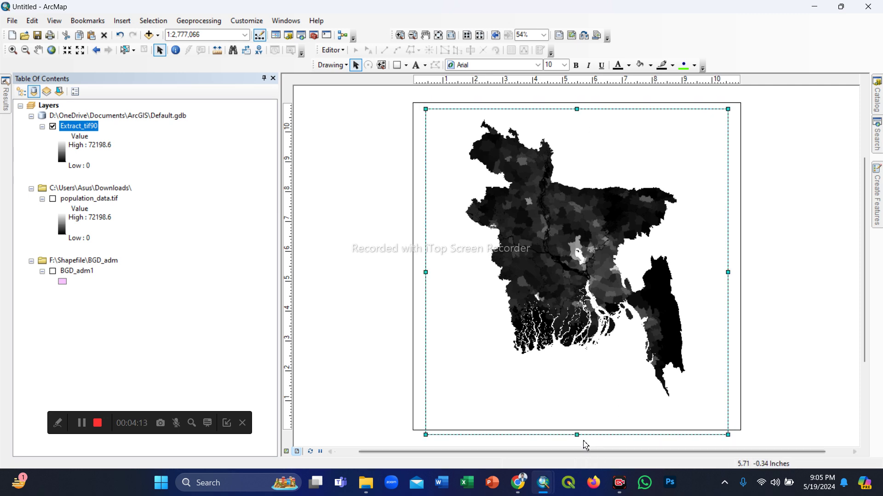
drag(577, 434, 584, 425)
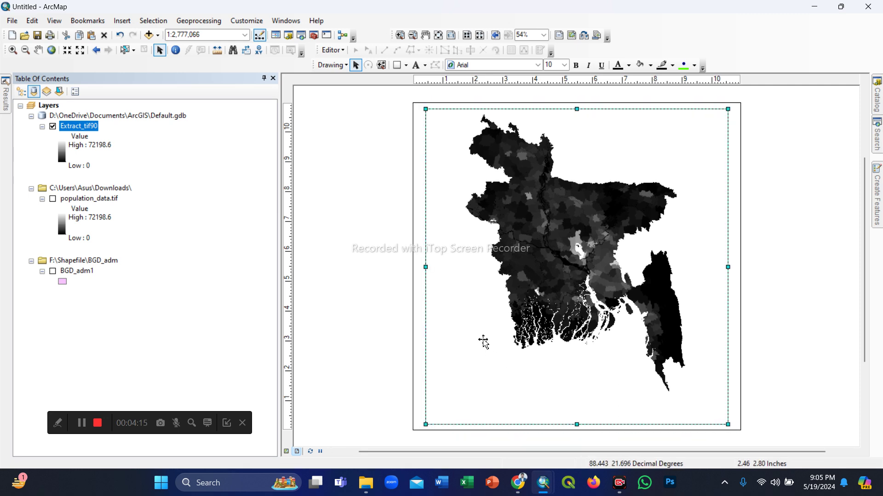
drag(428, 278, 423, 282)
drag(728, 267, 732, 269)
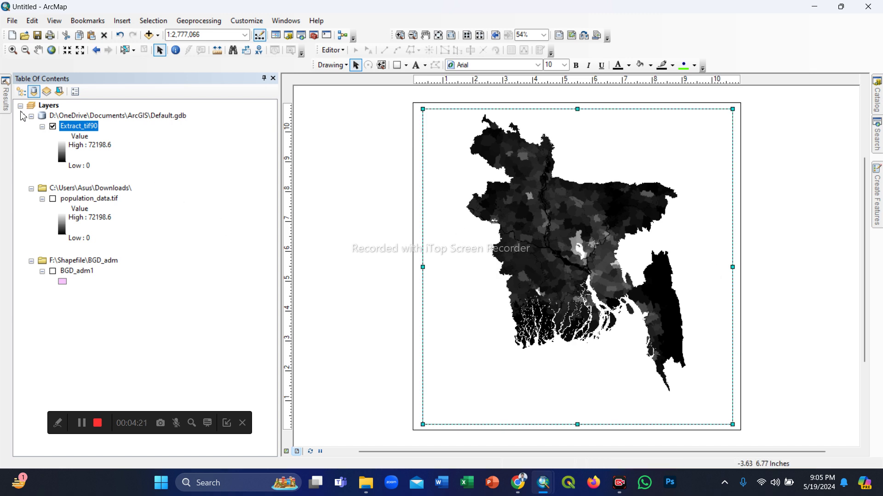
Step: Add a graticule grid to the Layers data frame, accepting the wizard's default appearance and 1-degree intervals
click(46, 106)
right_click(46, 108)
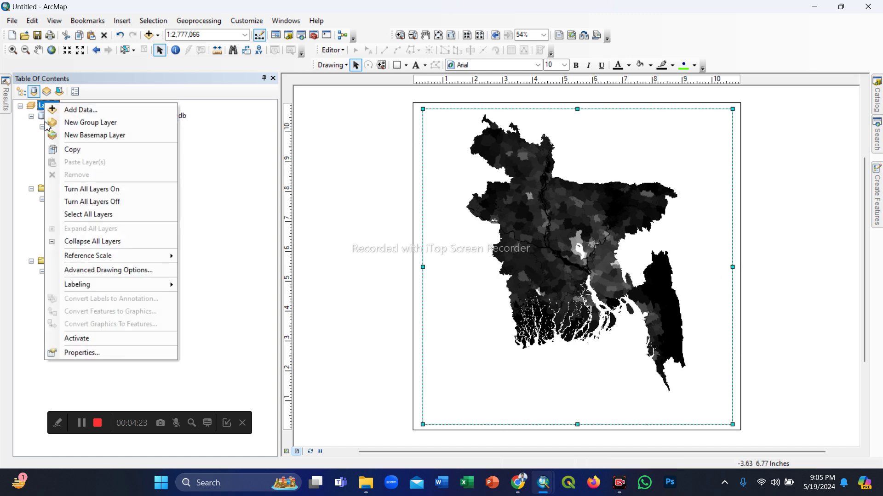
click(84, 353)
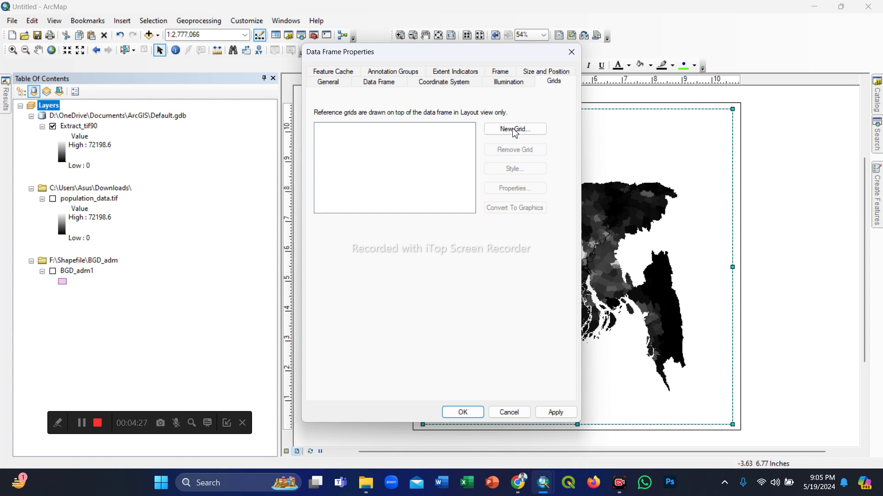
click(511, 131)
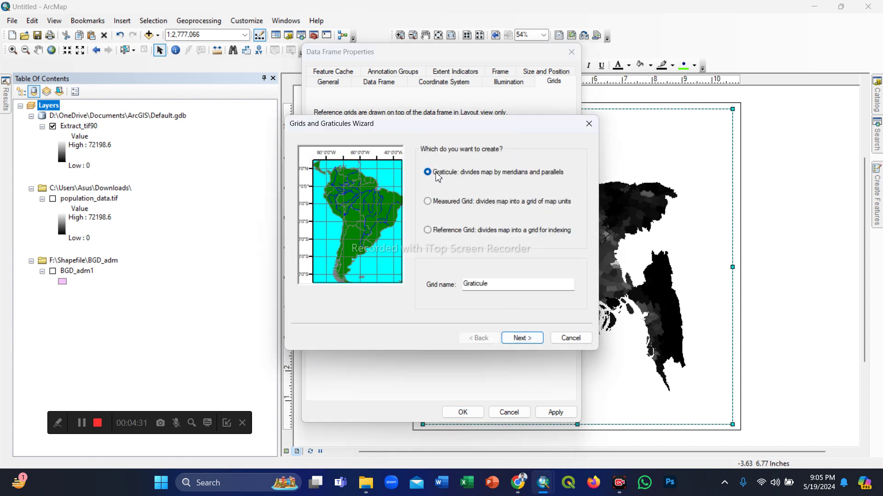
click(523, 341)
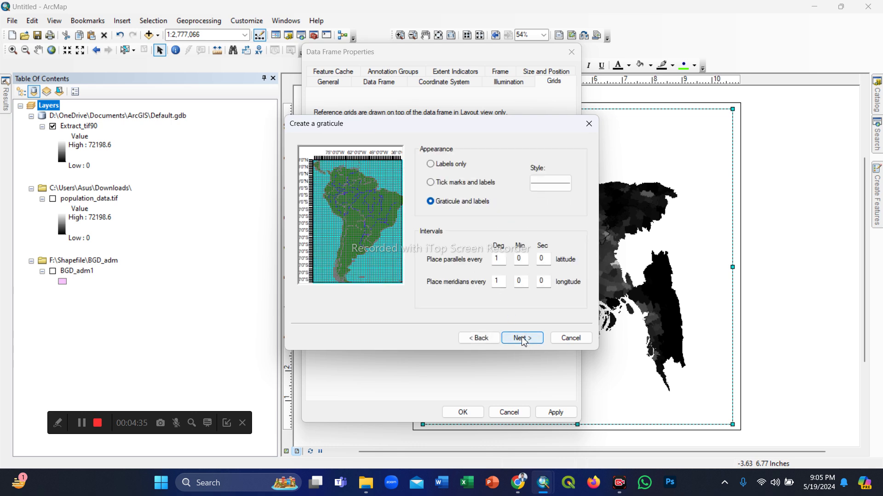
click(523, 341)
click(522, 340)
click(522, 339)
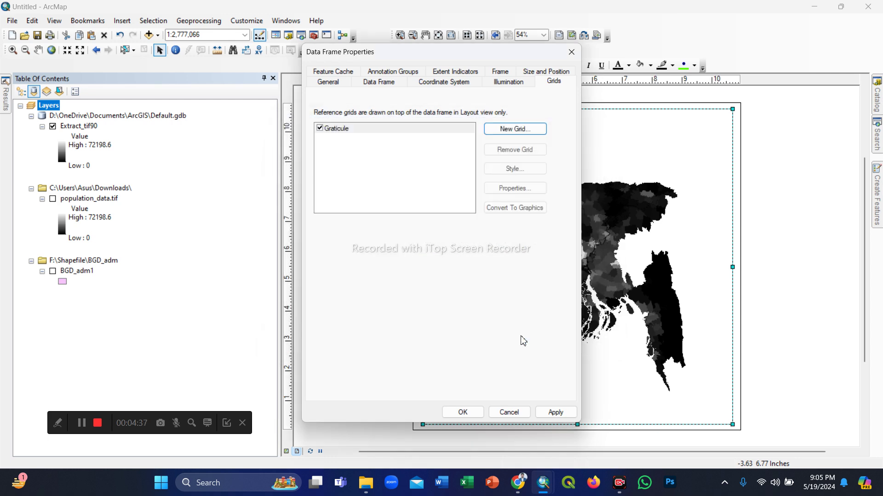
Step: Open the graticule's properties and review the inside and outside tick display options and the interior label settings
click(514, 188)
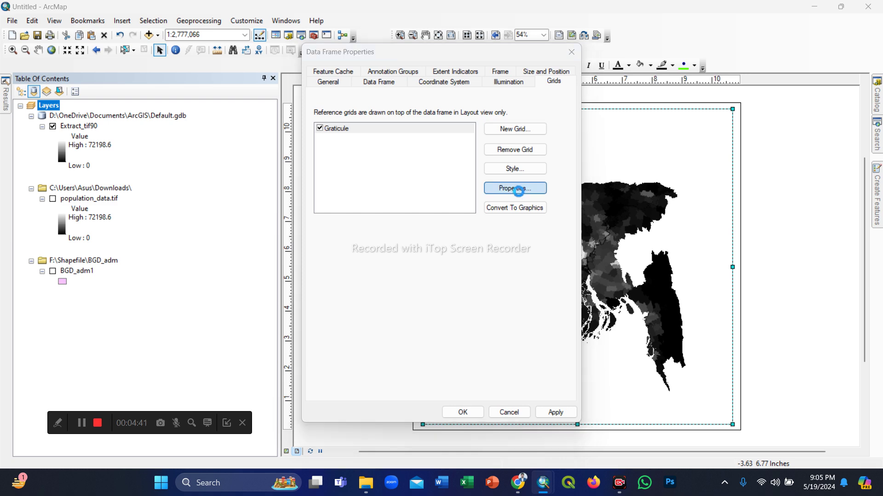
click(331, 108)
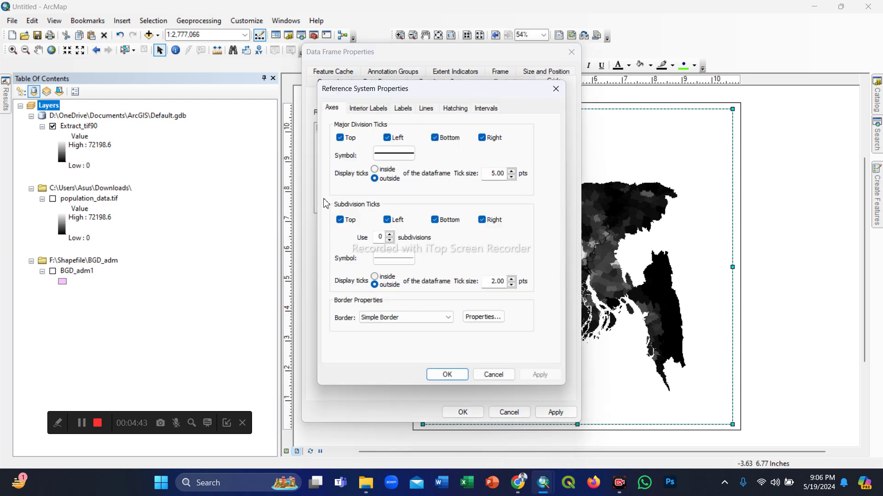
click(374, 179)
click(375, 169)
click(374, 276)
click(375, 285)
click(372, 110)
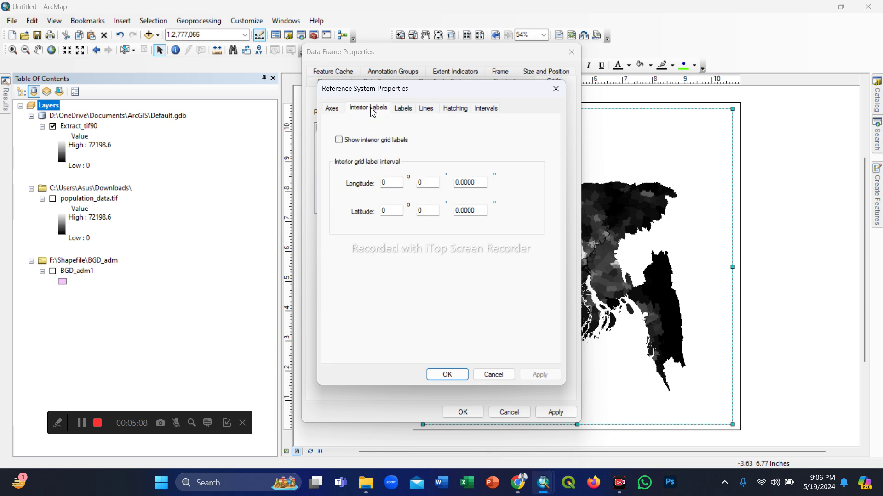
Step: Set the graticule labels' font size to 10 and make them bold
click(411, 114)
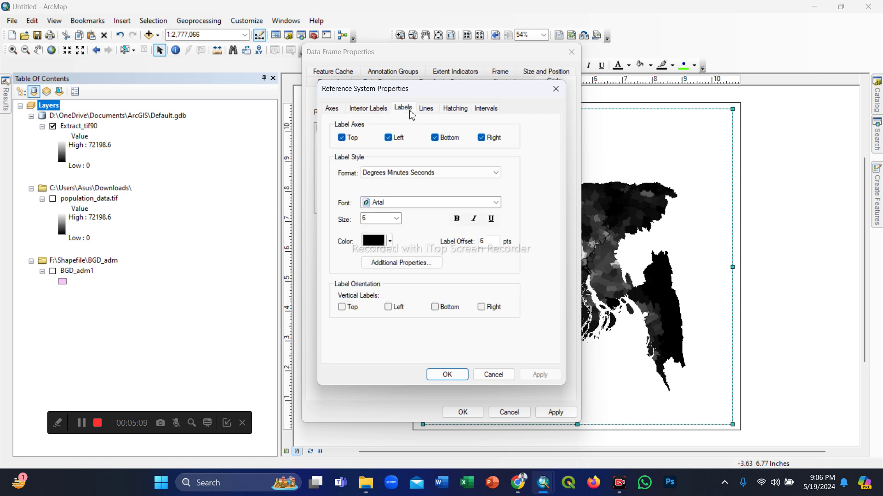
click(396, 219)
click(376, 259)
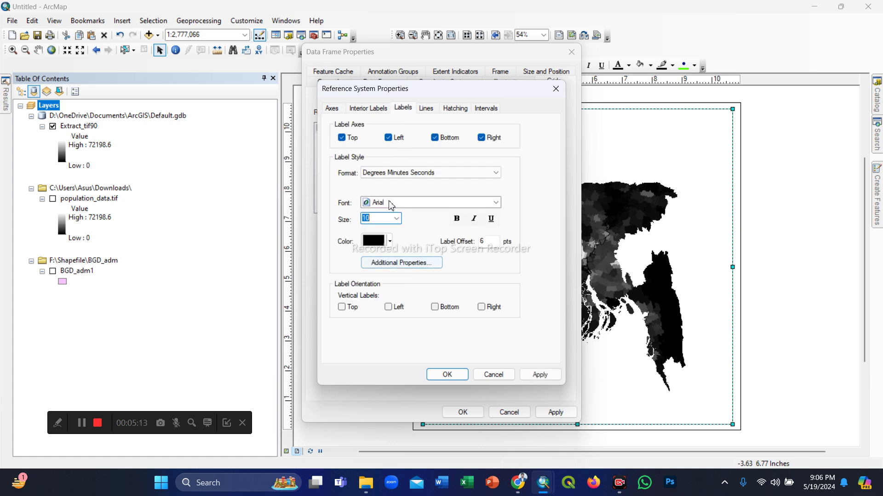
click(460, 218)
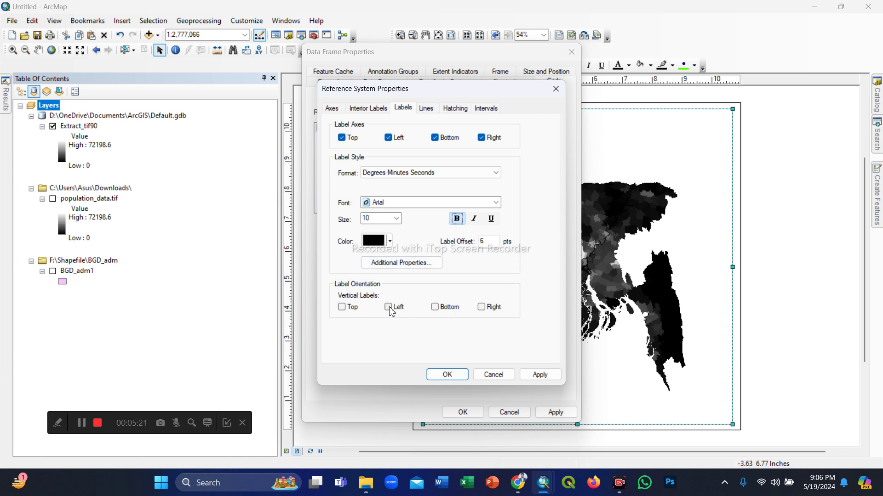
Step: Orient the graticule's left and right labels vertically and set the grid to show no lines or ticks
click(481, 308)
click(429, 109)
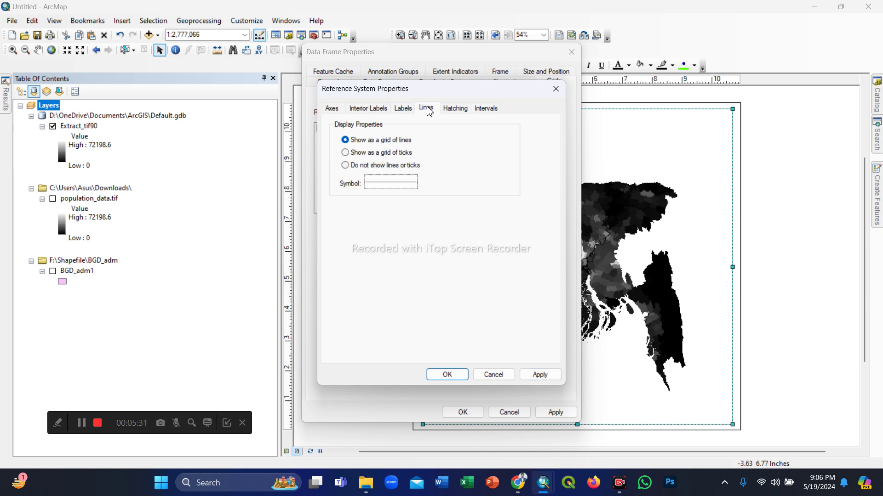
click(345, 166)
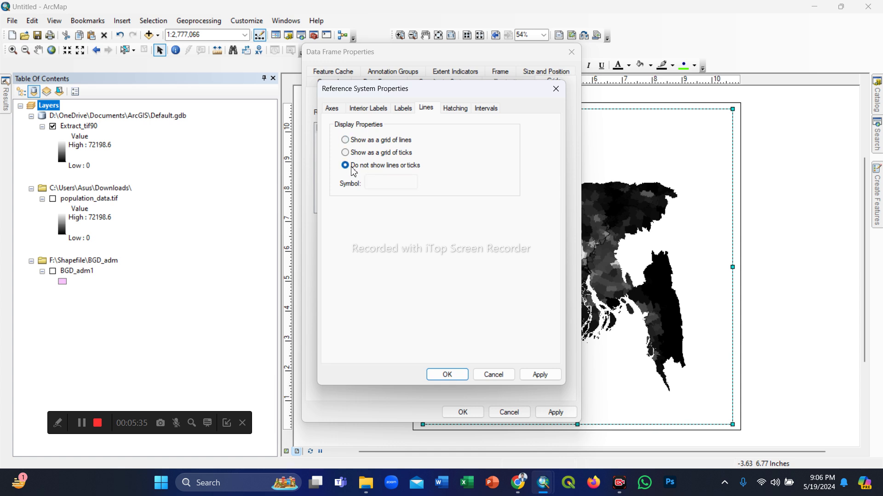
Step: Keep the graticule's 1-degree X and Y intervals and apply the grid settings to the data frame
click(463, 111)
click(487, 110)
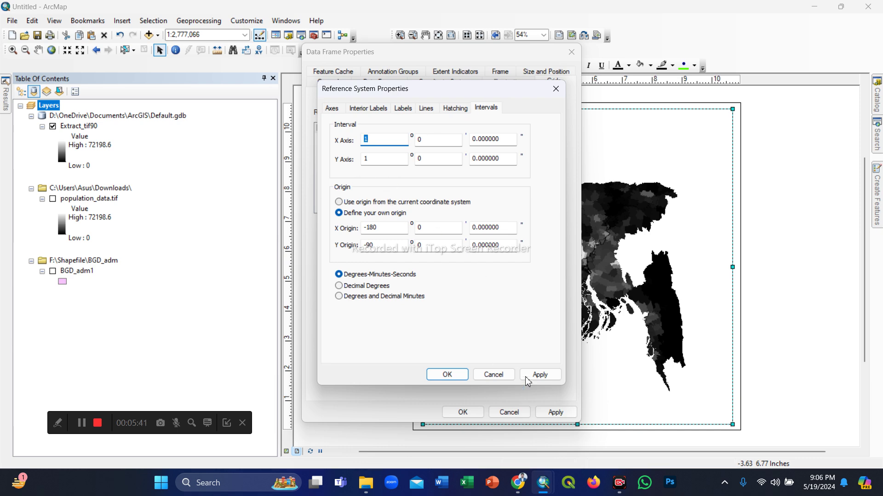
click(541, 375)
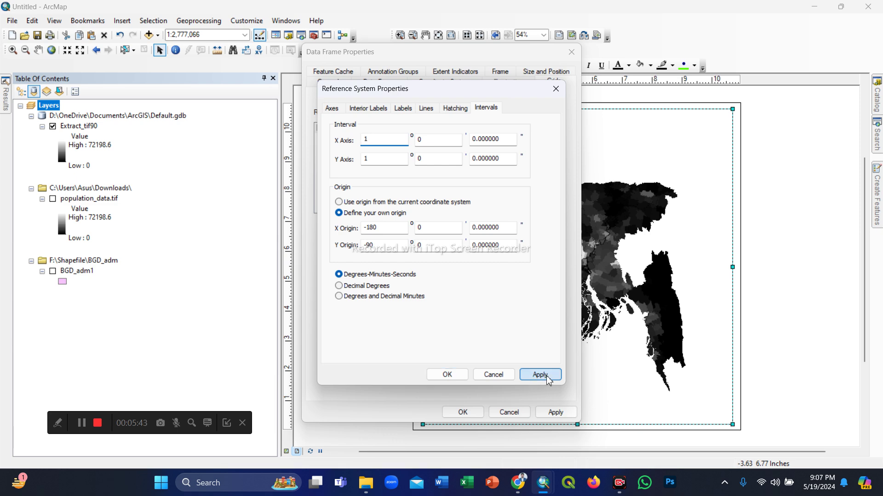
click(448, 375)
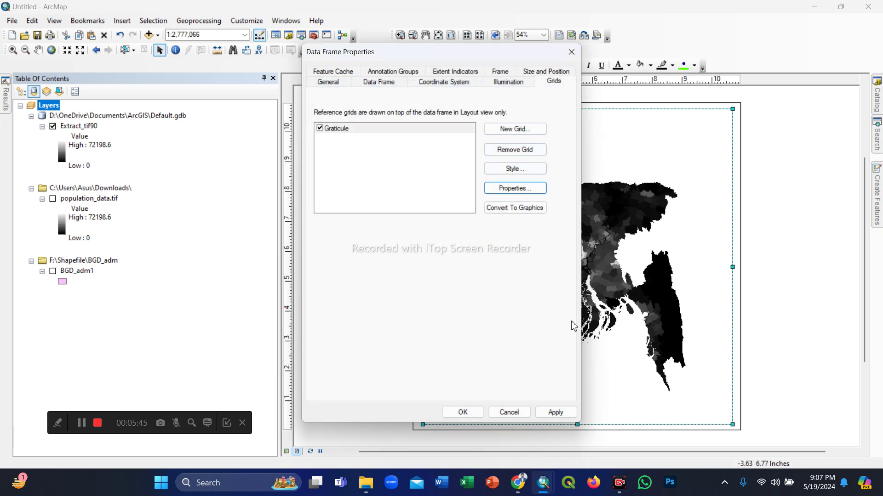
click(555, 412)
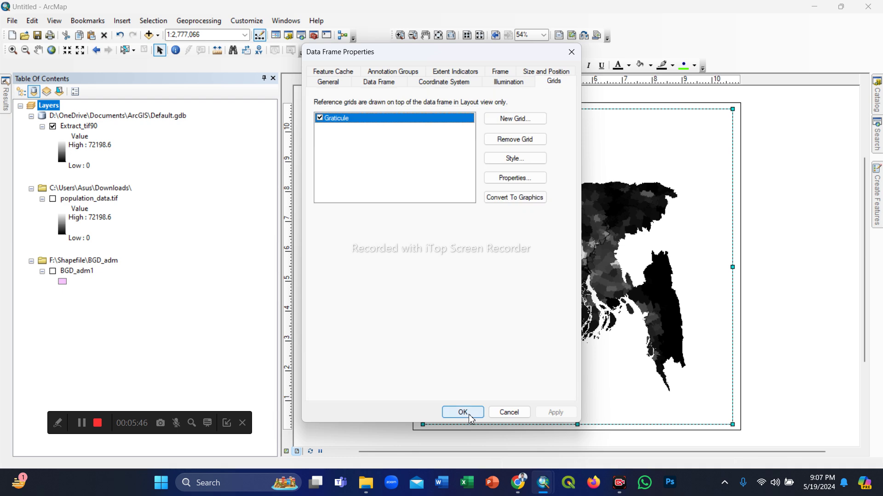
click(461, 412)
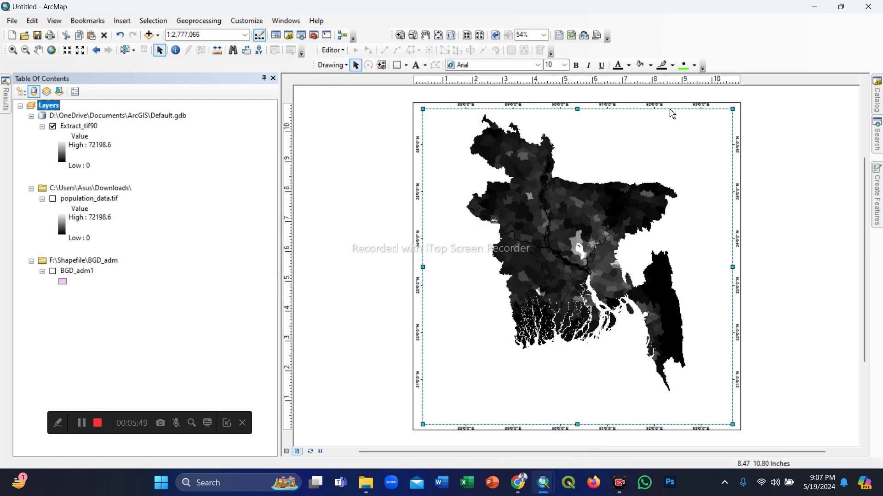
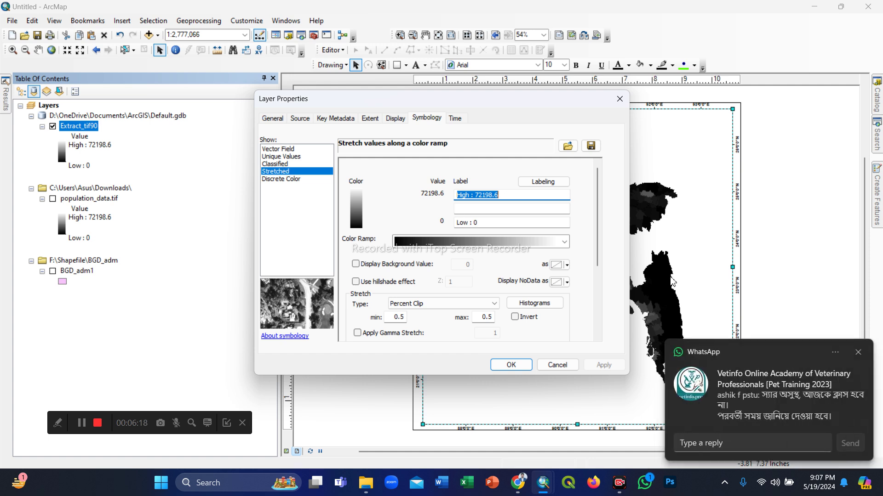
Step: Dismiss the chat notification and switch the Extract_tif90 symbology to Classified with 5 classes
click(859, 352)
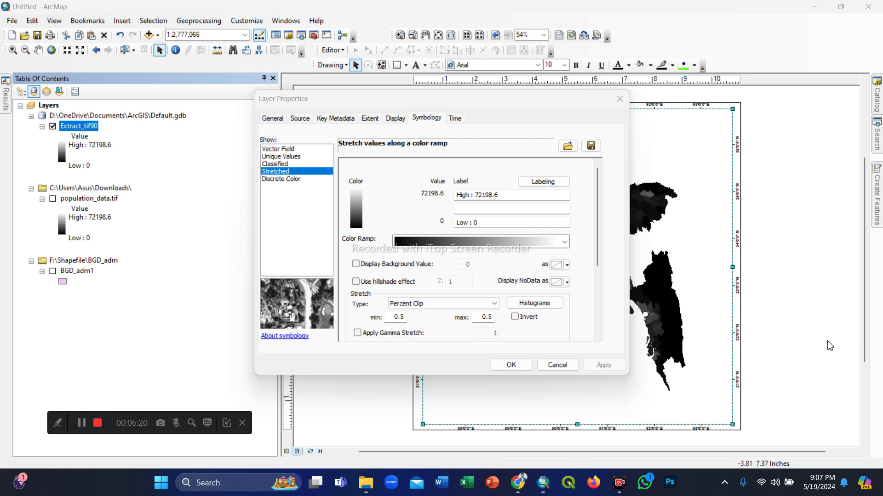
click(468, 209)
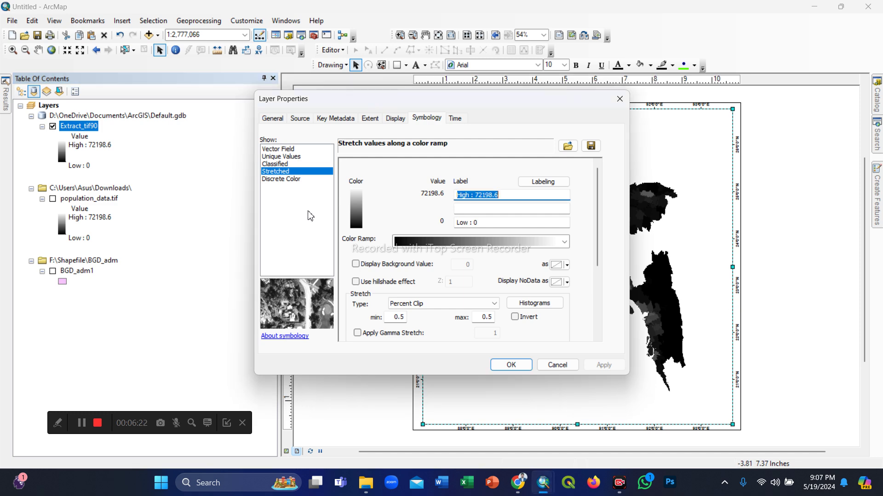
click(284, 165)
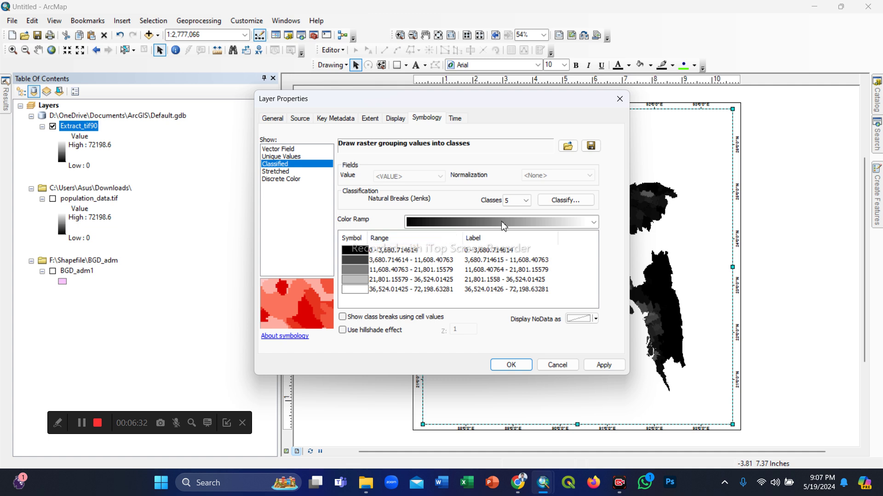
click(526, 201)
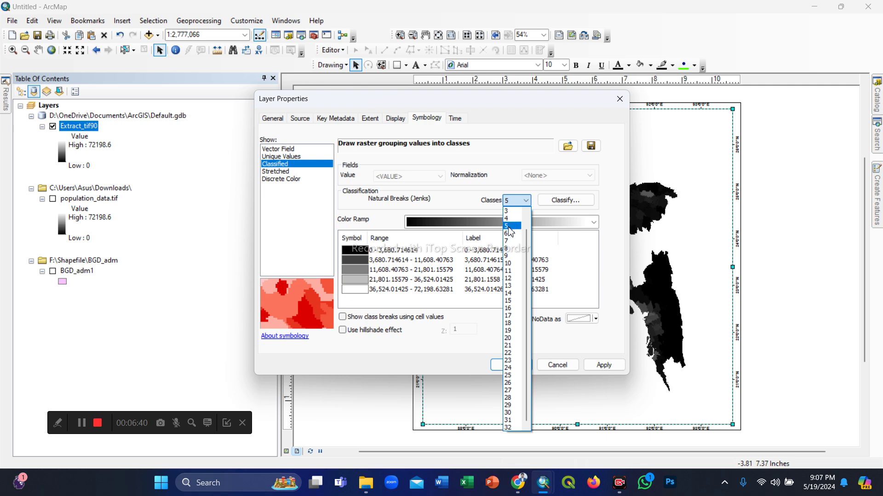
click(515, 229)
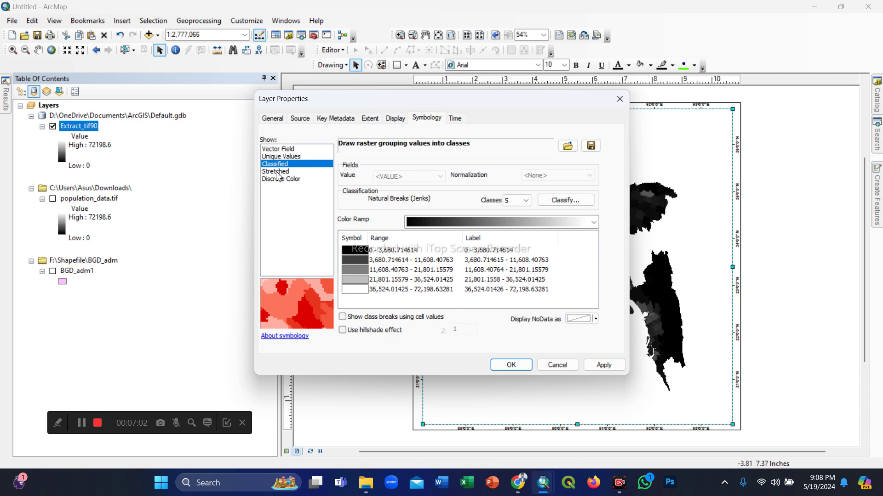
Step: Apply the blue-to-yellow-to-red color ramp to the classified Extract_tif90 layer
click(593, 223)
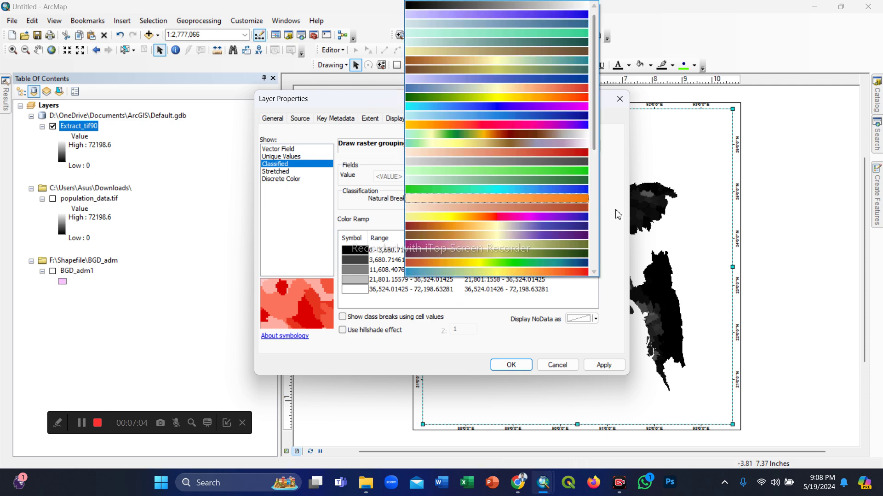
click(576, 274)
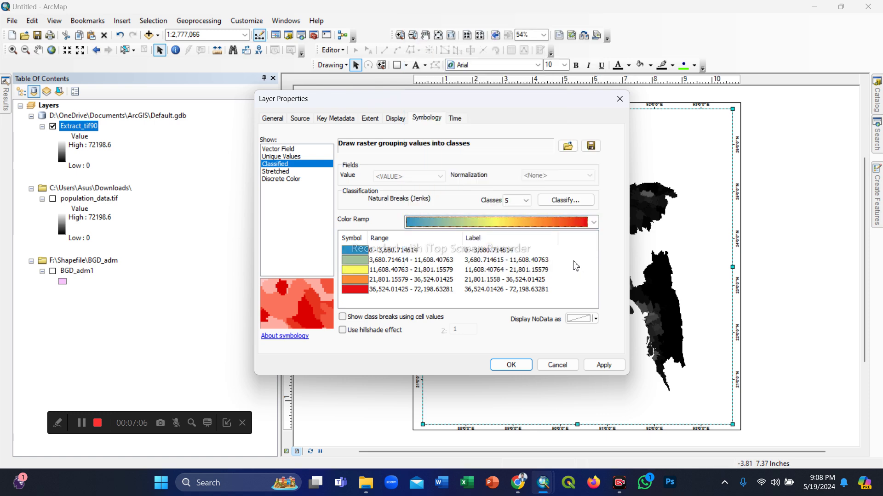
click(607, 365)
click(515, 365)
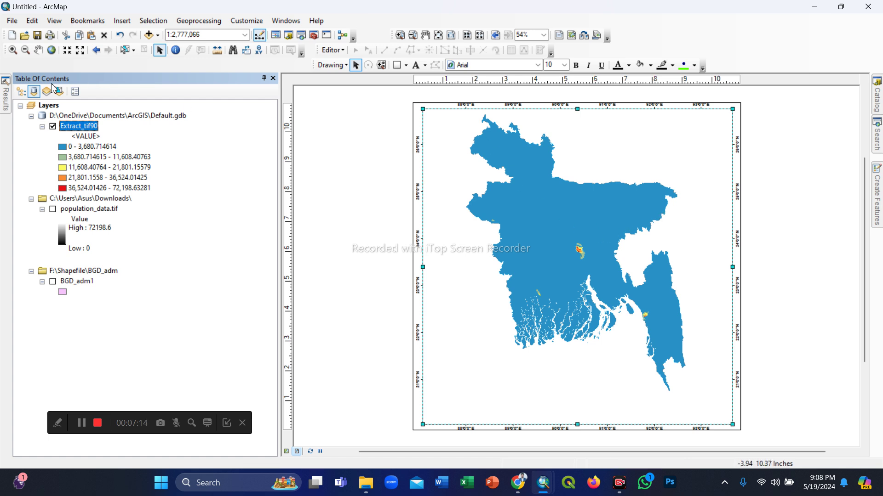
Step: Reopen the Extract_tif90 symbology and choose the rainbow color ramp running from pale pink through blue and green to dark red
right_click(88, 126)
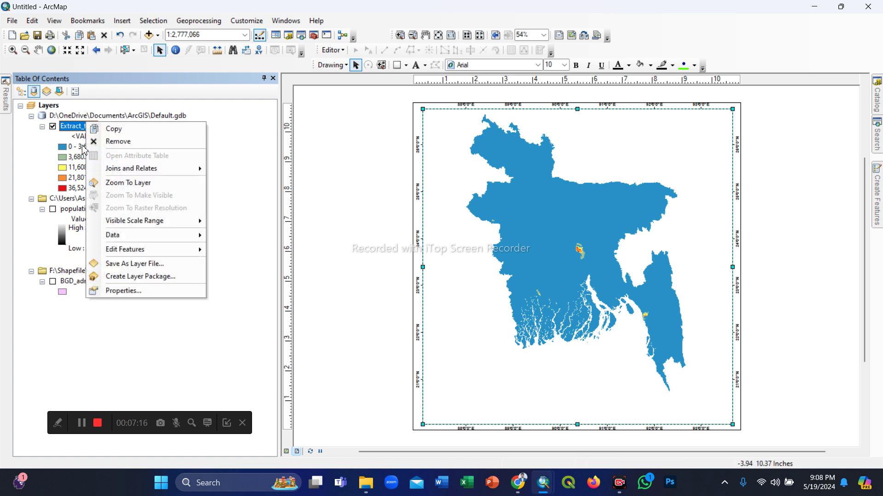
click(125, 291)
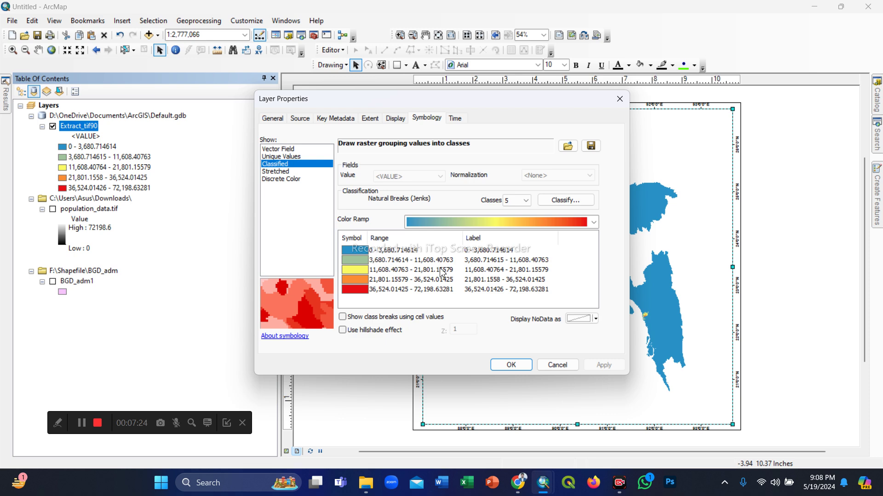
click(594, 222)
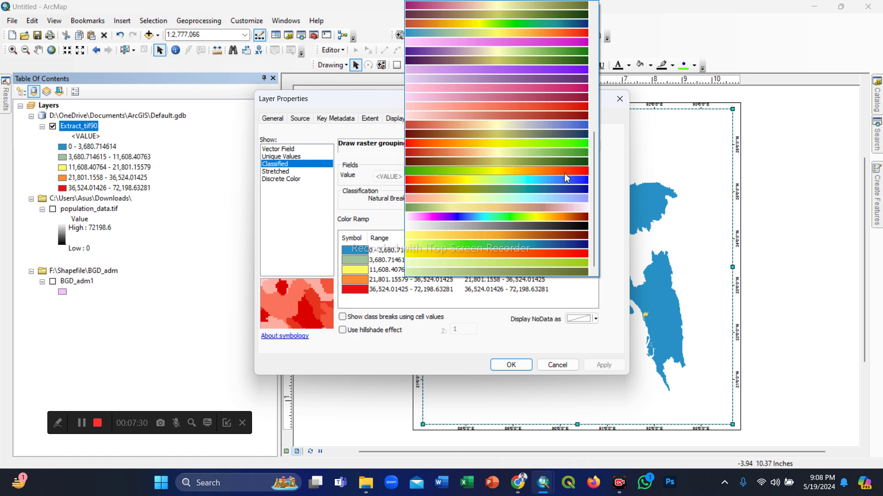
scroll(586, 89, up, 10)
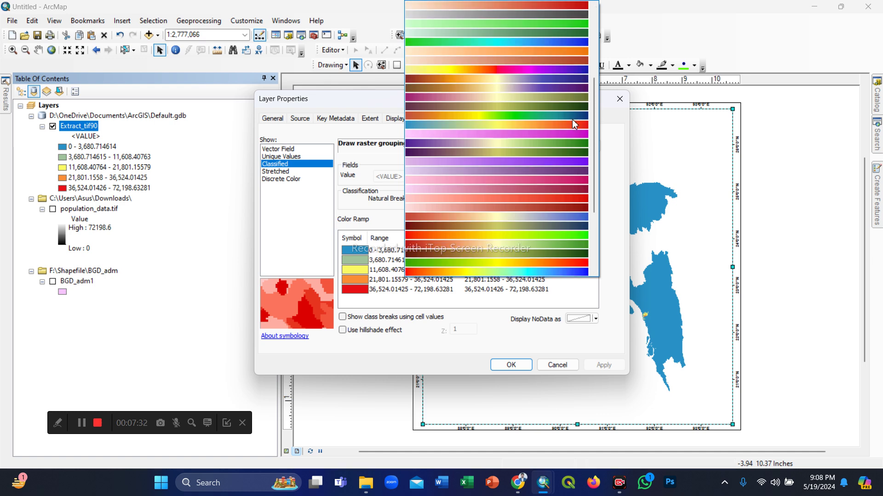
scroll(570, 122, down, 10)
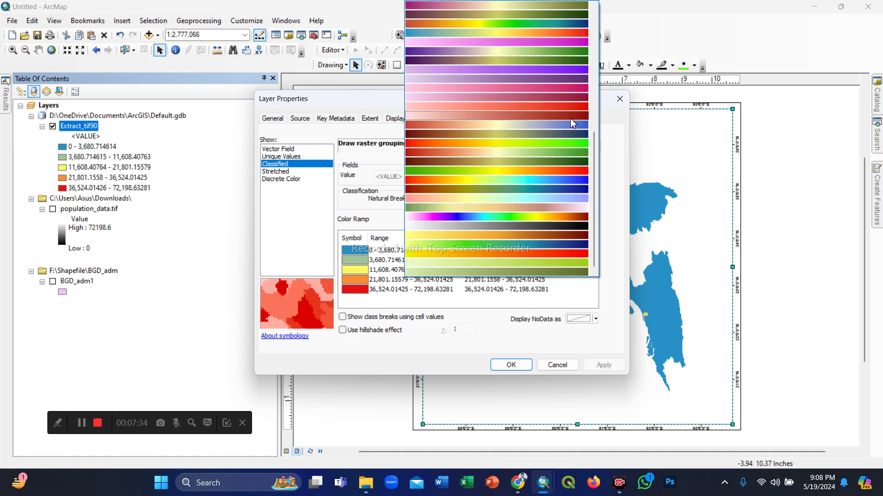
click(583, 222)
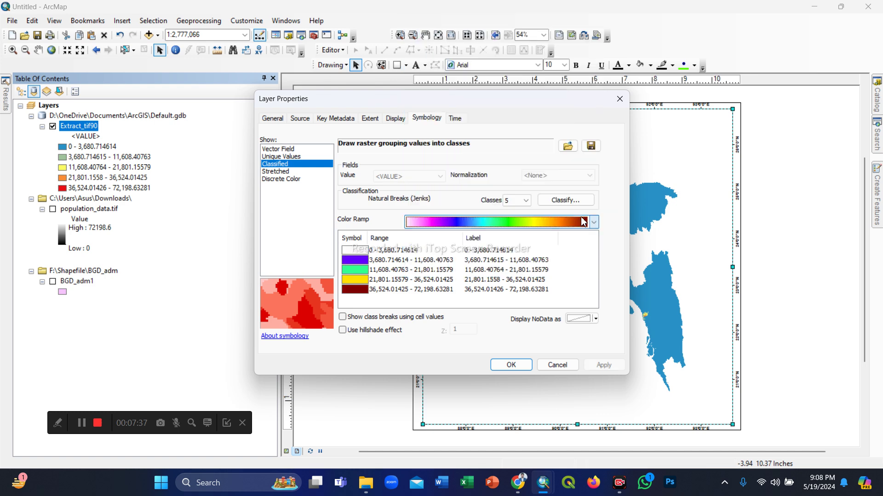
Step: Recolor the lowest population class light pink and the highest class bright red, and apply the symbology
click(355, 251)
click(354, 249)
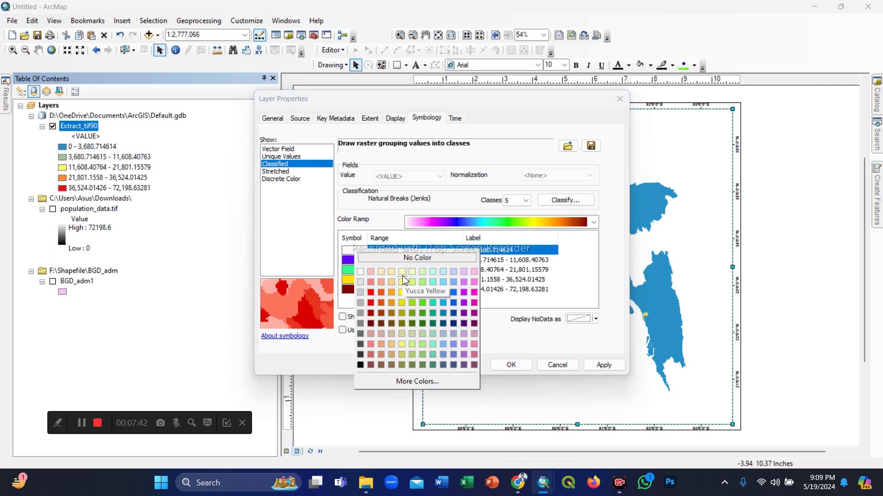
click(371, 273)
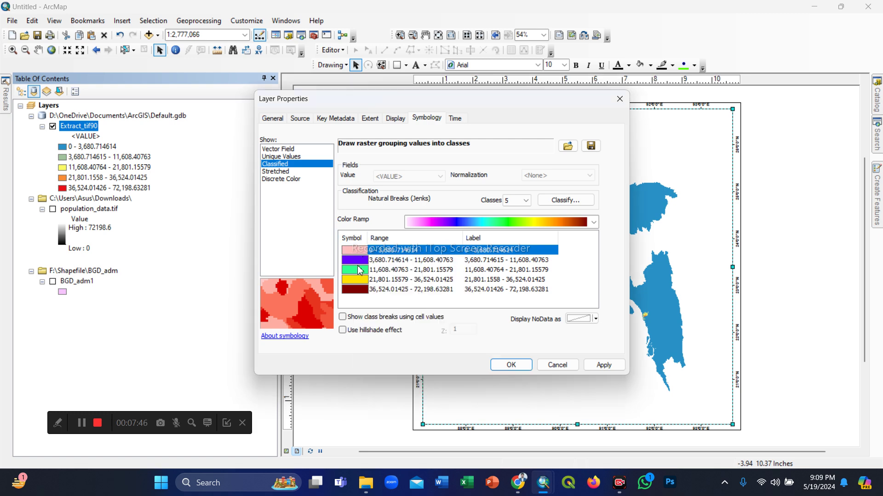
click(363, 290)
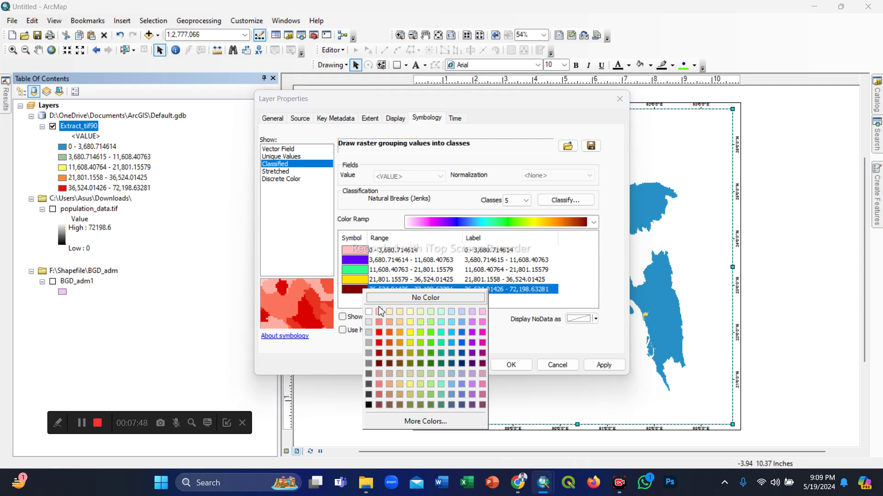
click(379, 332)
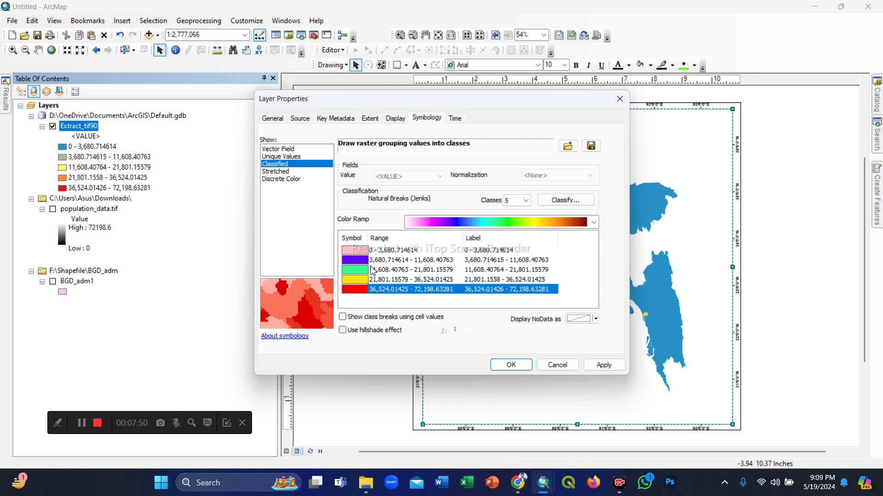
click(603, 365)
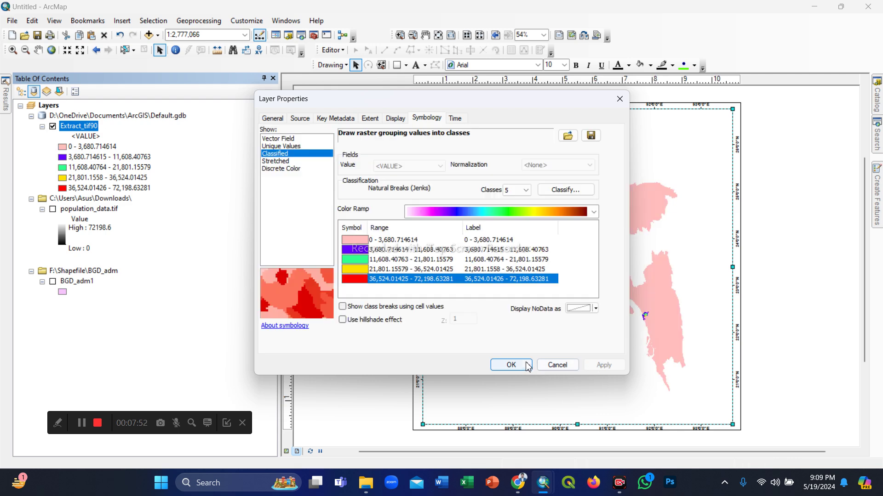
click(511, 365)
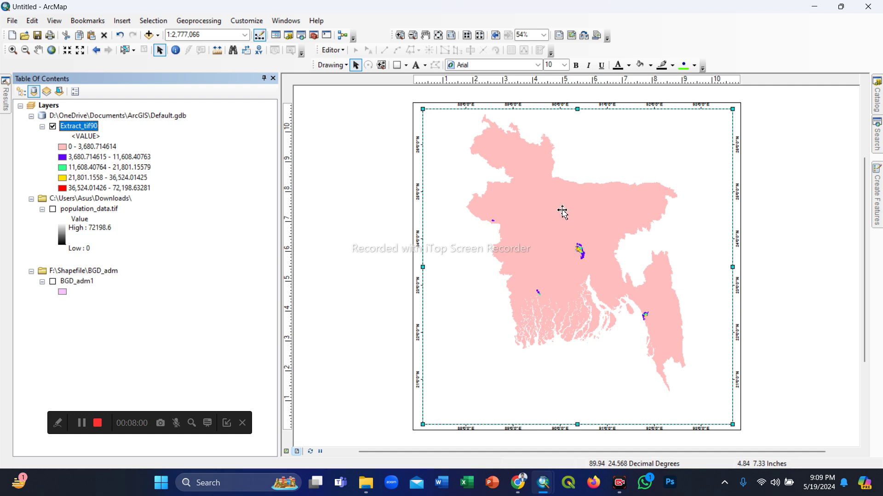
Step: Switch the Extract_tif90 symbology to Stretched and apply the blue-to-yellow-to-red color ramp
right_click(86, 128)
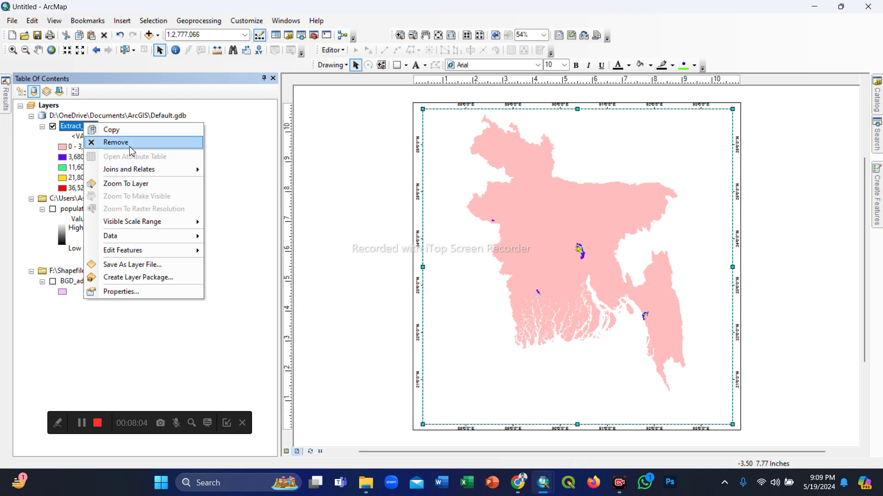
click(133, 291)
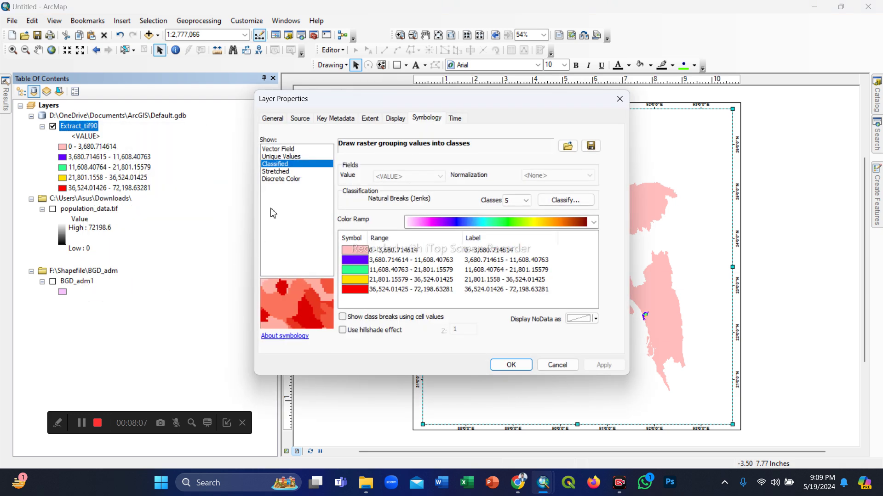
click(280, 171)
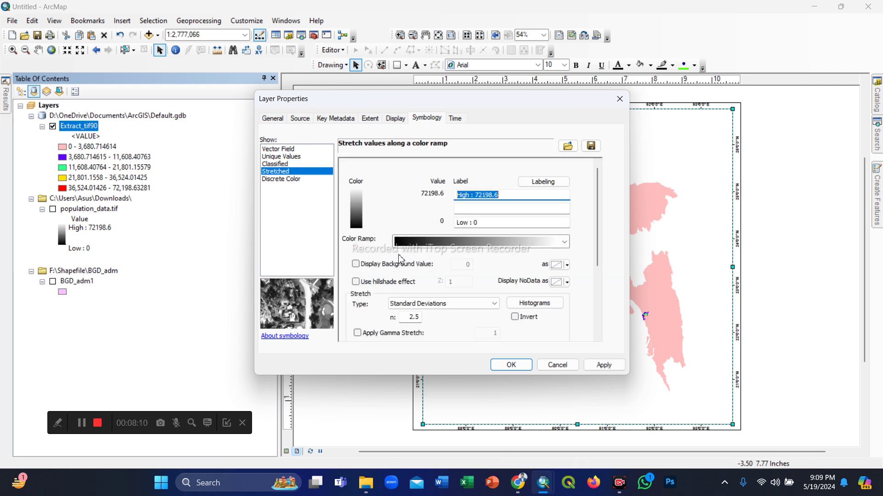
click(559, 244)
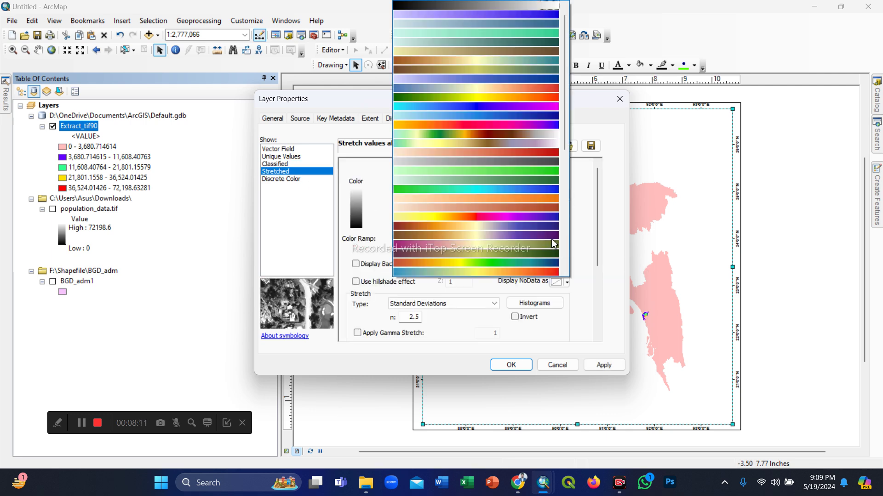
click(556, 272)
click(604, 365)
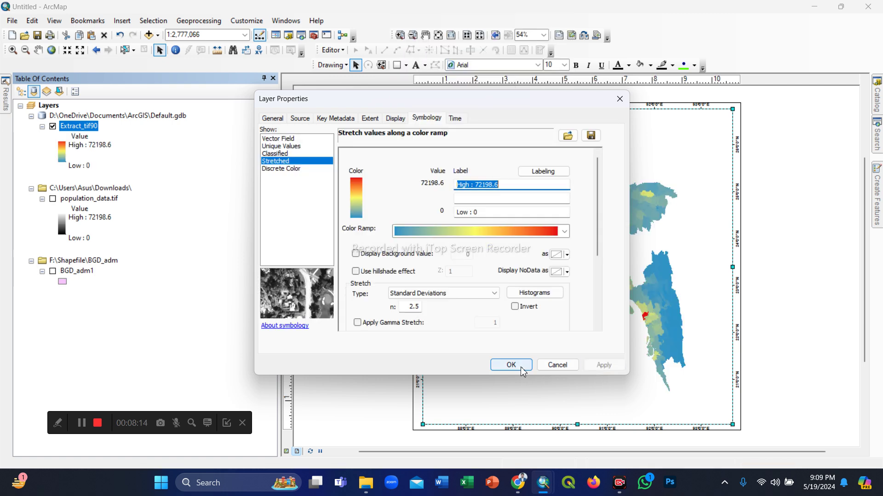
click(510, 365)
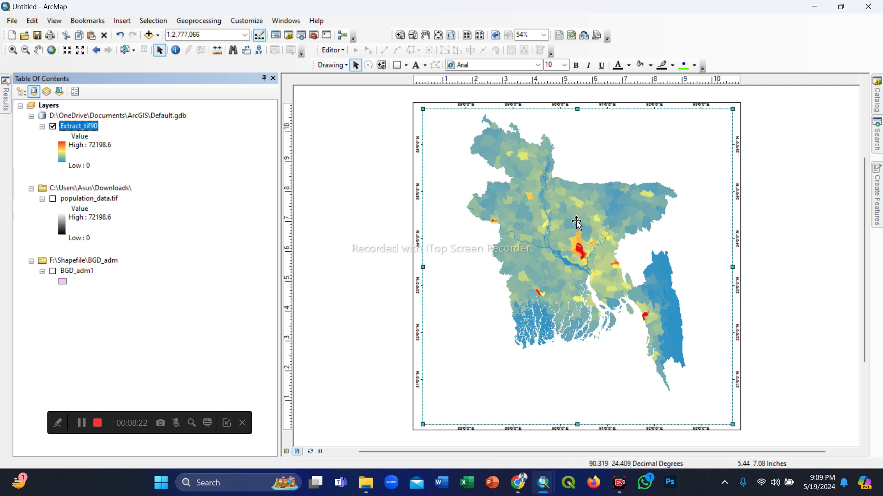
Step: Look through the Unique Values and Discrete Color options in the Extract_tif90 symbology, declining to compute unique values
right_click(80, 131)
click(121, 292)
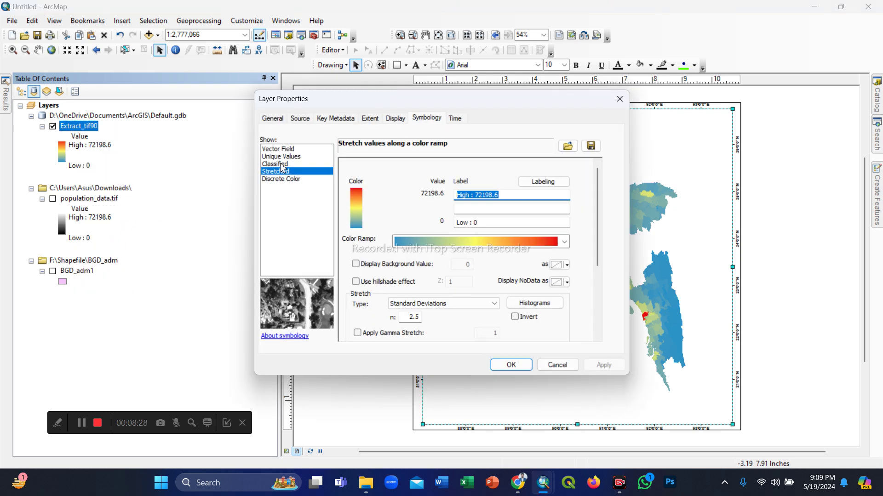
click(281, 157)
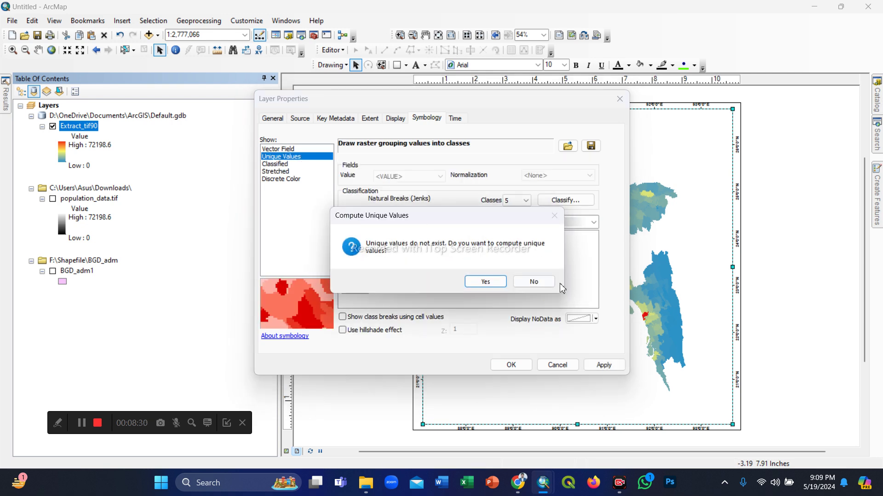
click(529, 282)
click(282, 171)
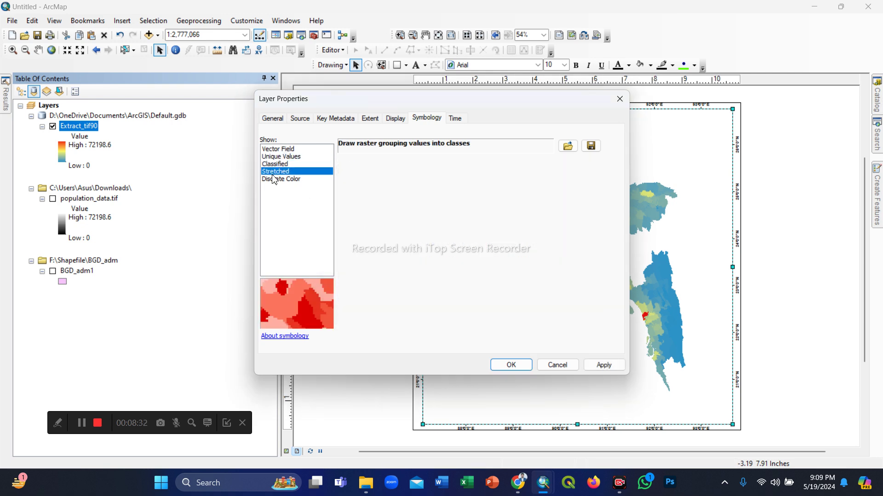
click(277, 179)
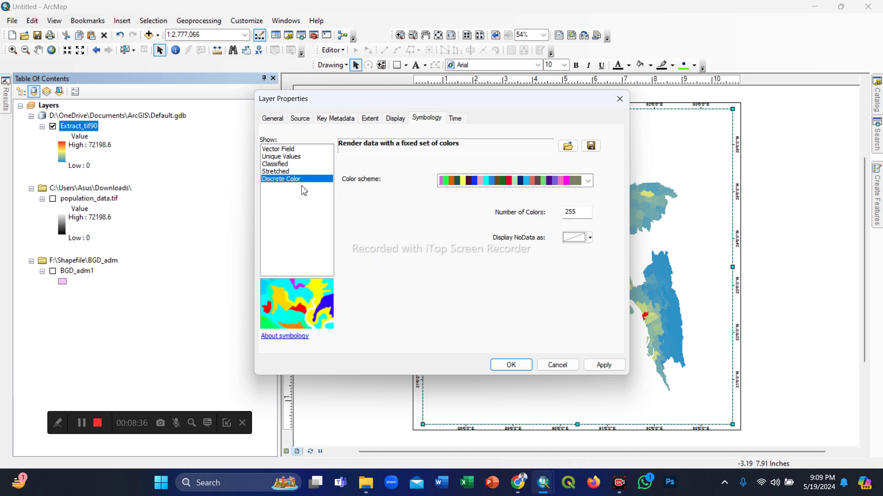
Step: Examine the class ranges of the Classified symbology option for Extract_tif90
click(277, 165)
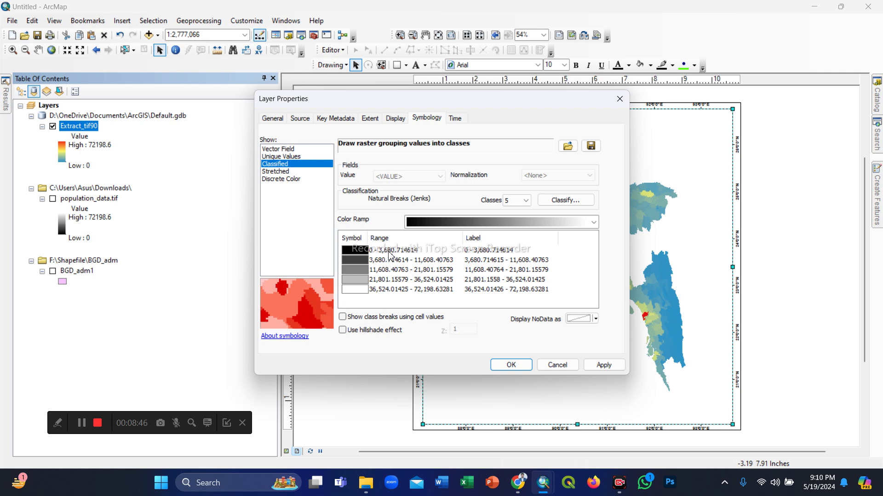
click(409, 252)
click(403, 254)
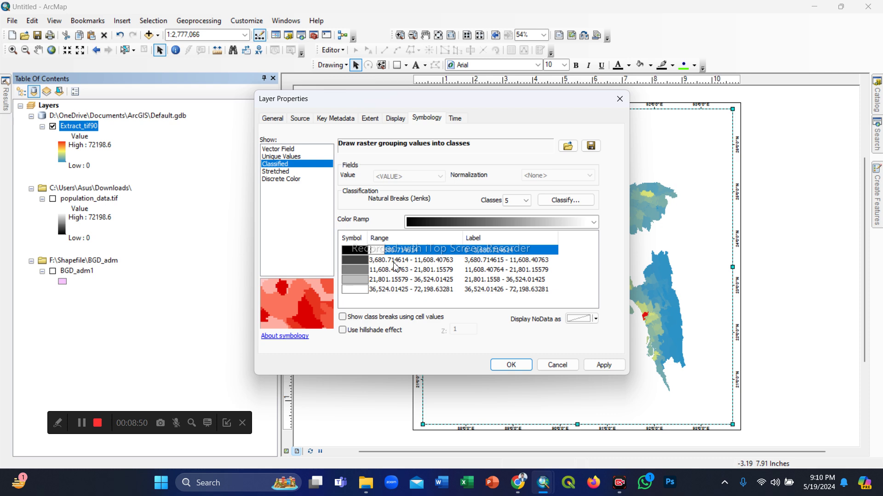
click(400, 262)
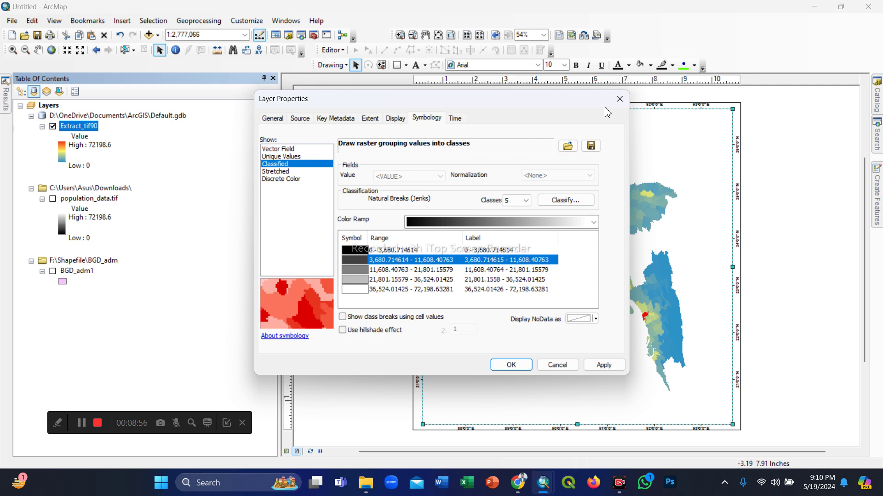
Step: Return Extract_tif90 to Stretched symbology with the blue-to-yellow-to-red color ramp and apply it
click(276, 171)
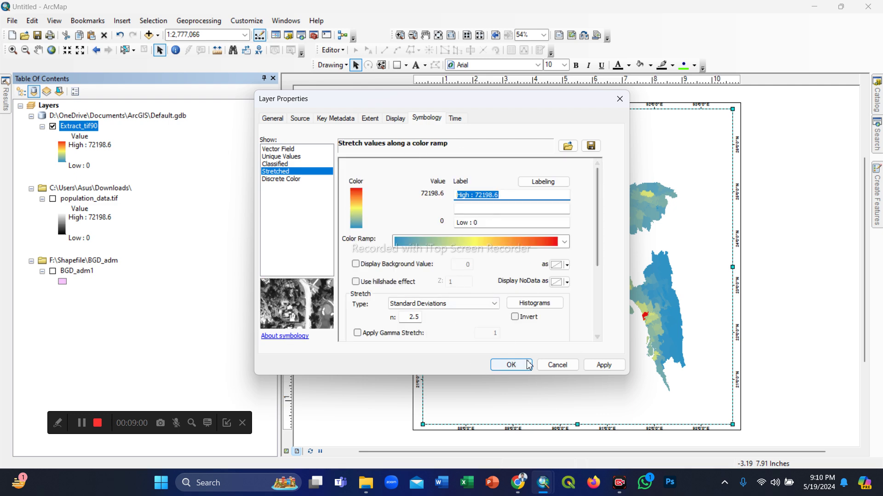
click(590, 364)
click(511, 364)
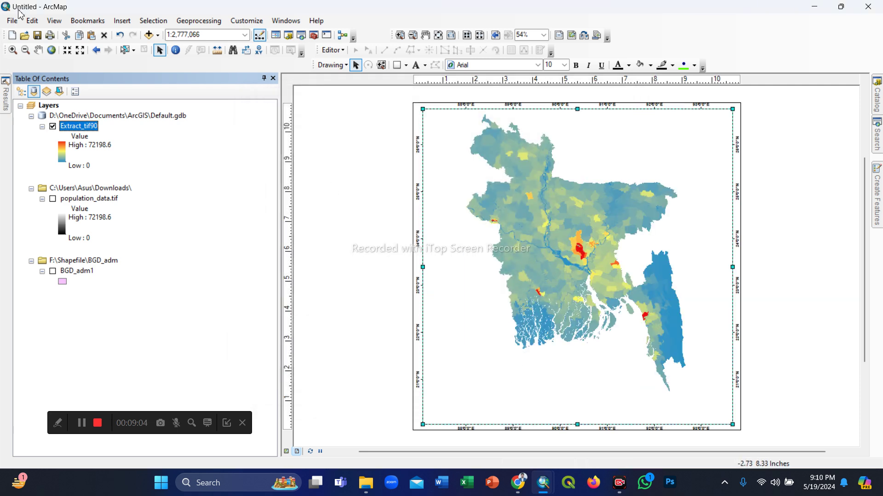
Step: Insert a one-column legend titled Legend for Extract_tif90 with default settings and place it in the map page's lower-left area
click(126, 22)
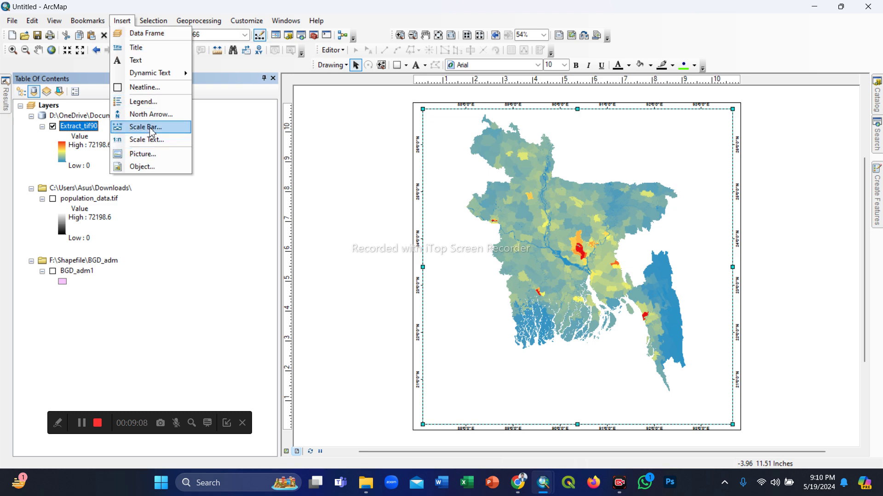
click(154, 102)
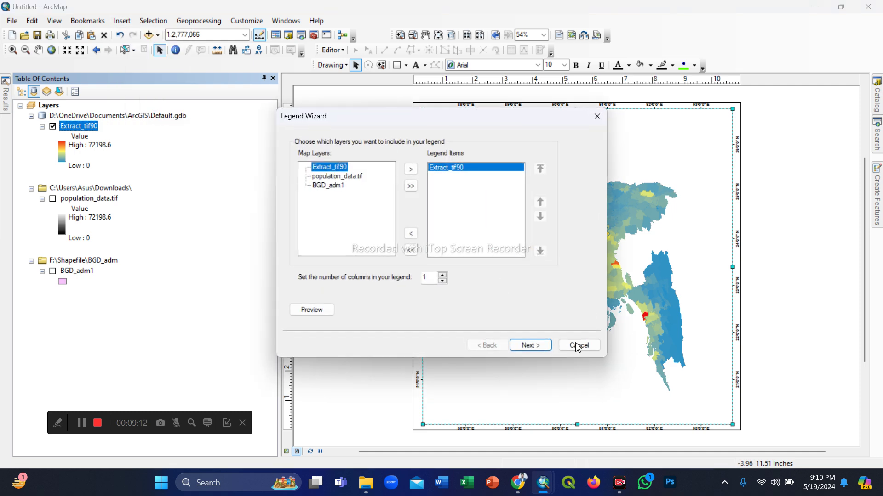
click(529, 346)
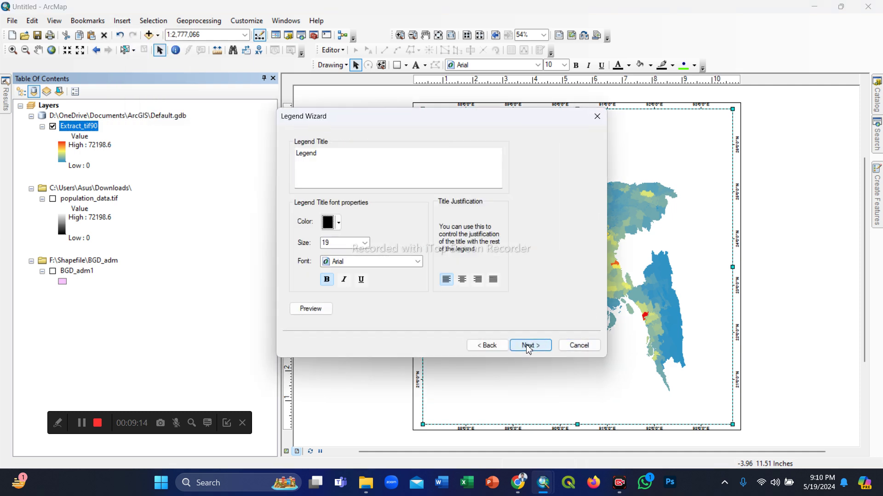
click(534, 346)
click(533, 346)
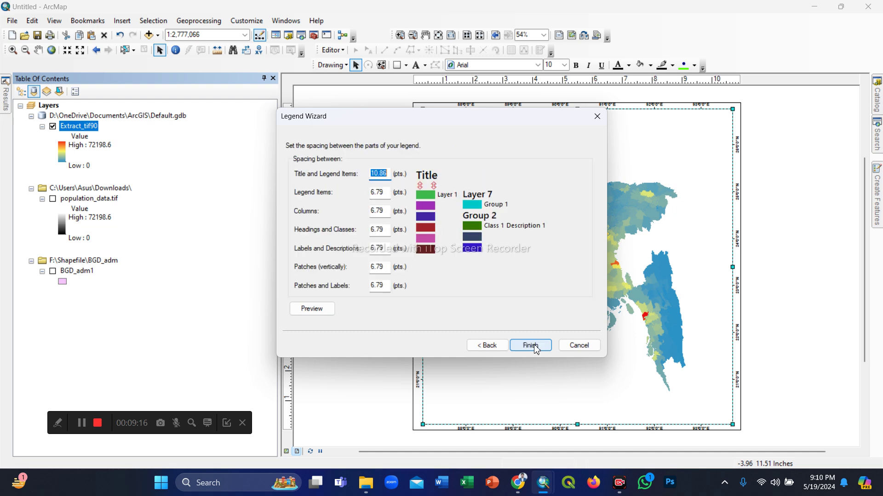
click(530, 345)
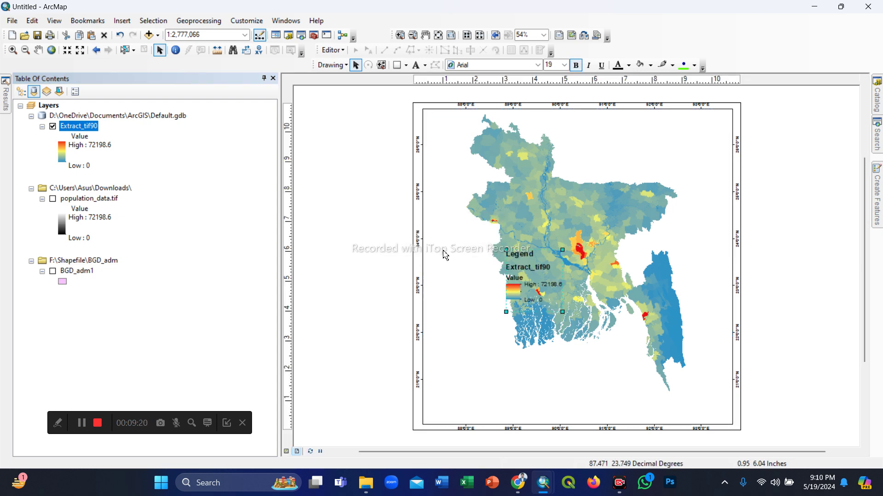
drag(542, 277, 478, 361)
Step: Delete the legend from the layout and select the map's data frame
right_click(478, 361)
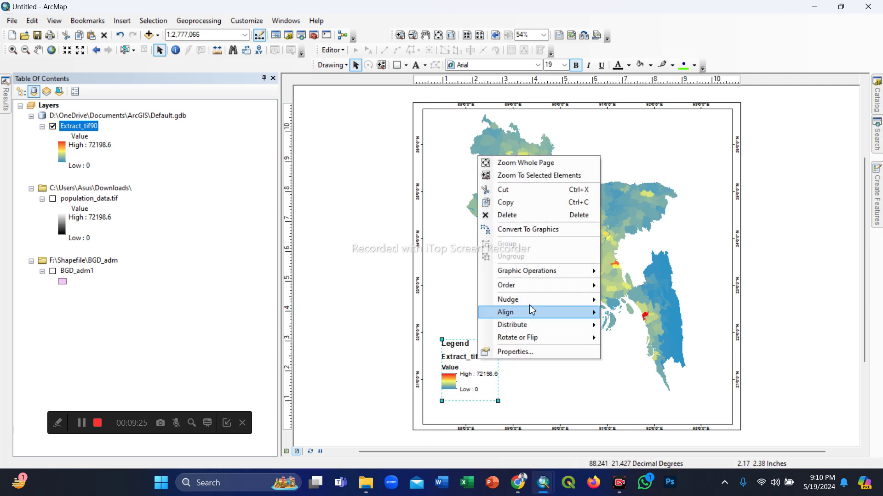
click(507, 216)
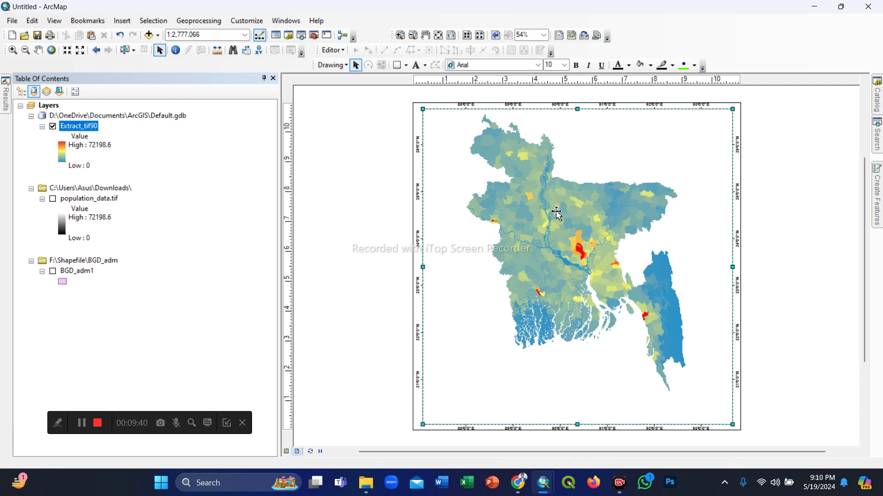
click(537, 218)
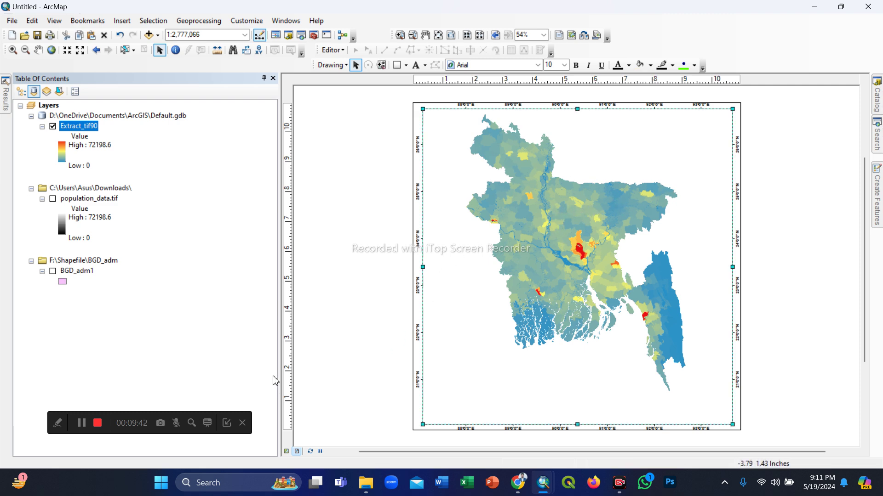